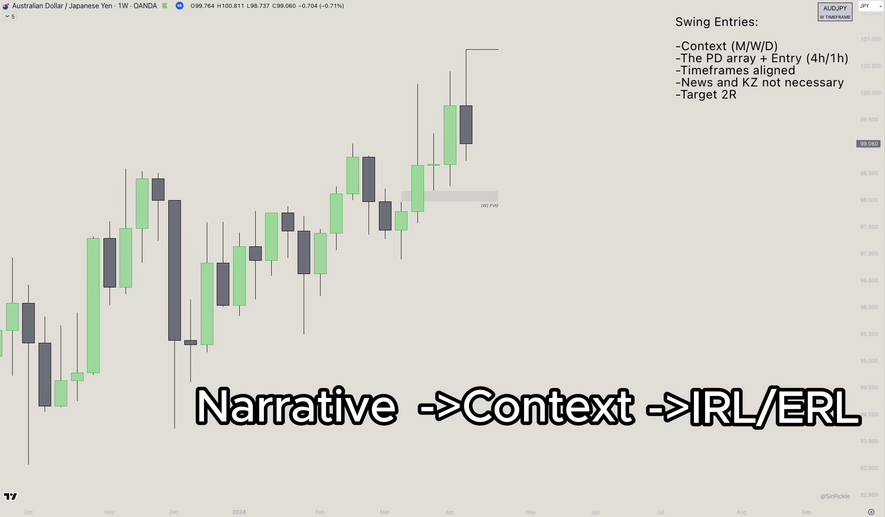
Draw a curved arrow from the weekly FVG at about 98.06 up to the swing high at about 100.8.
click(514, 198)
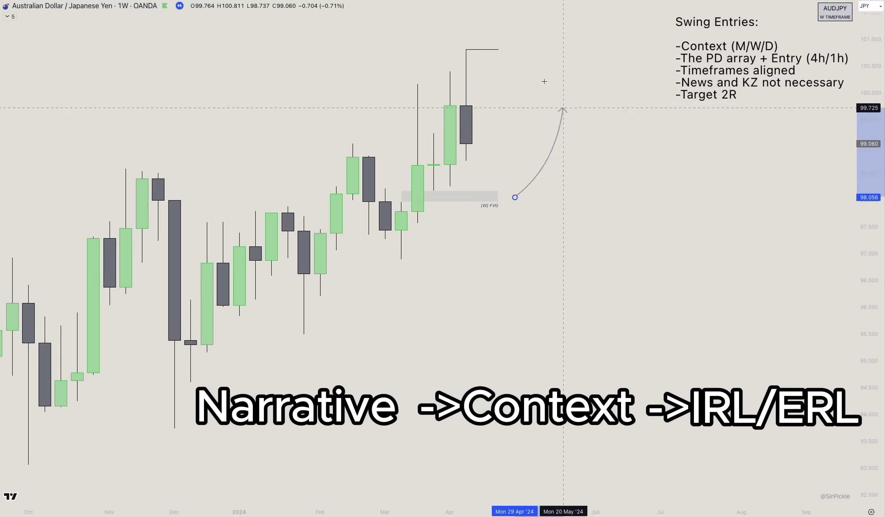
click(517, 49)
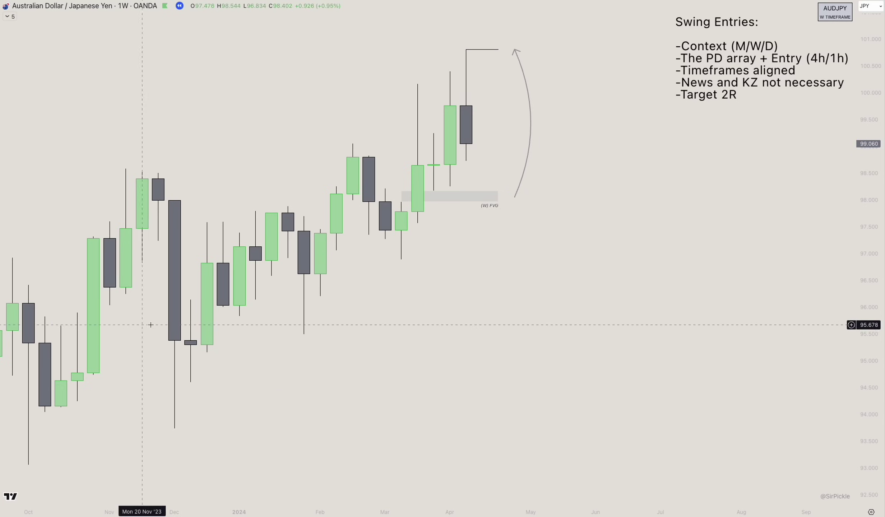
Sketch a projected price path from the latest weekly candle's low into the weekly FVG and up past the swing high, and delete it.
scroll(332, 350, down, 3)
scroll(477, 179, up, 5)
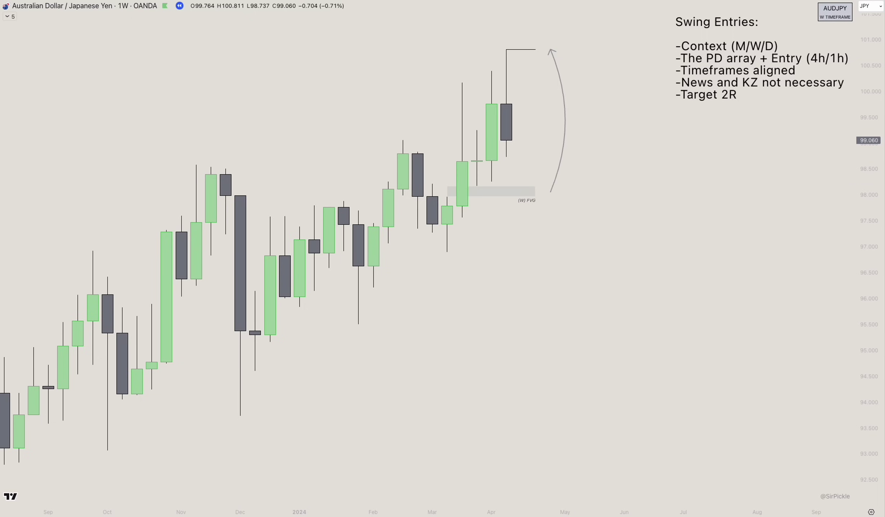
click(506, 157)
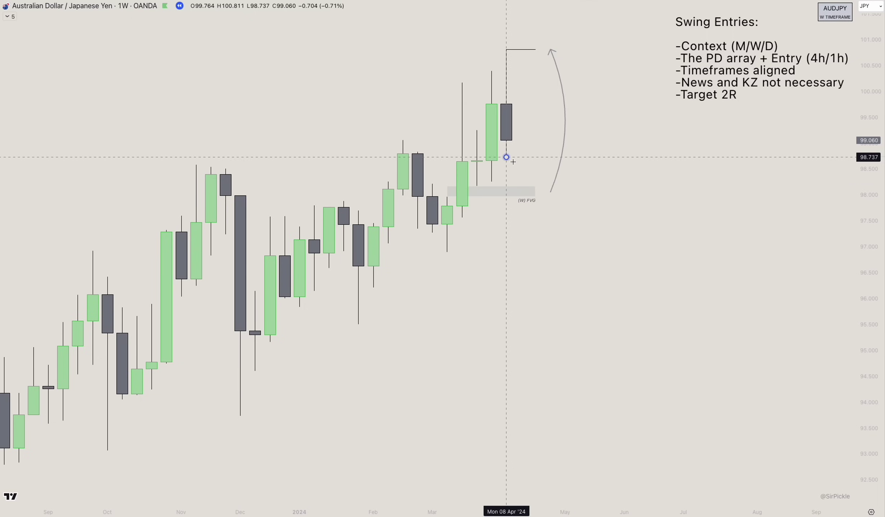
click(521, 194)
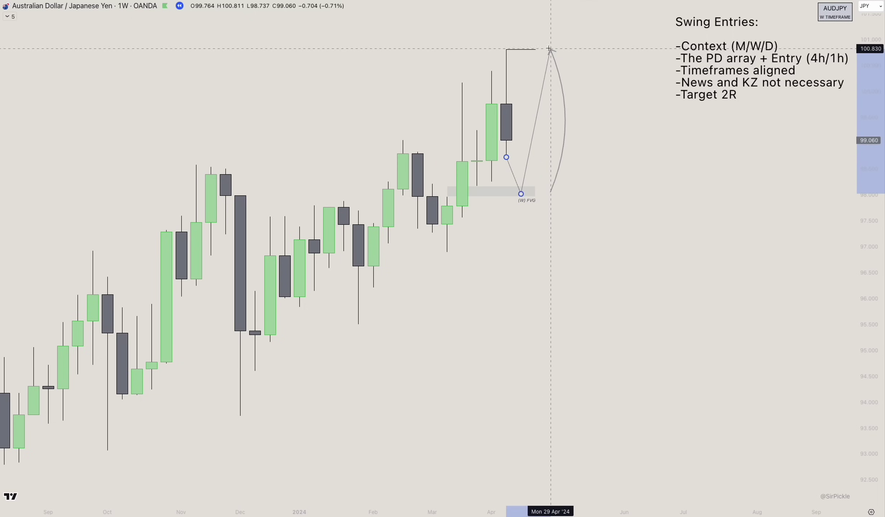
double_click(535, 36)
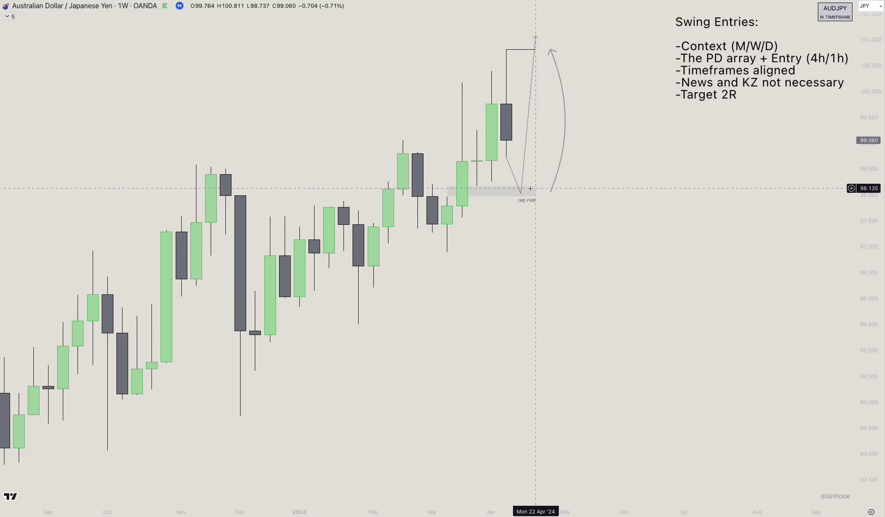
click(523, 179)
key(Delete)
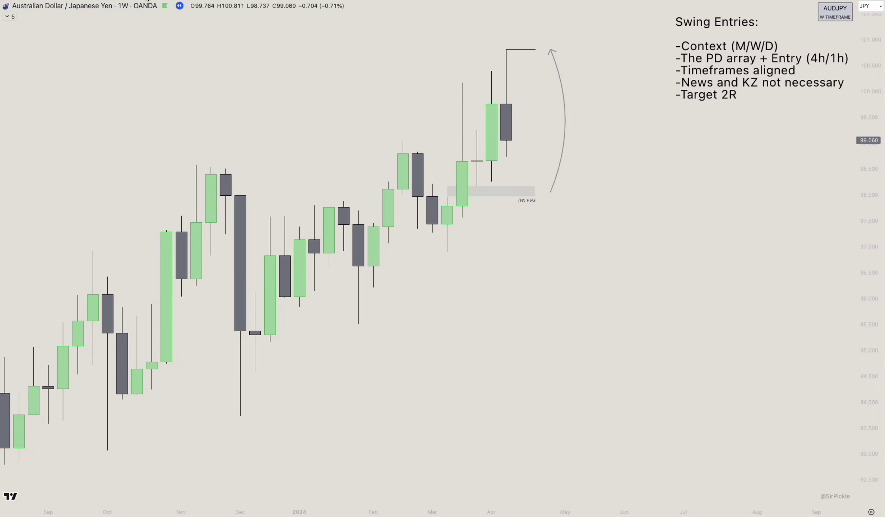
Switch AUDJPY to the monthly timeframe and temporarily mark the early-2024 gap from about 96.5 to 97.4 with a rectangle.
click(145, 0)
scroll(424, 148, up, 5)
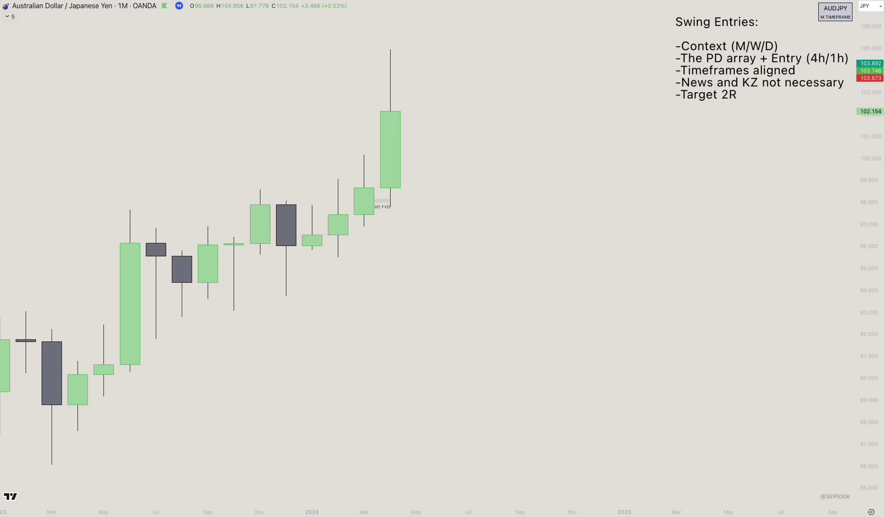
drag(313, 236, 521, 215)
click(519, 184)
scroll(464, 204, down, 1)
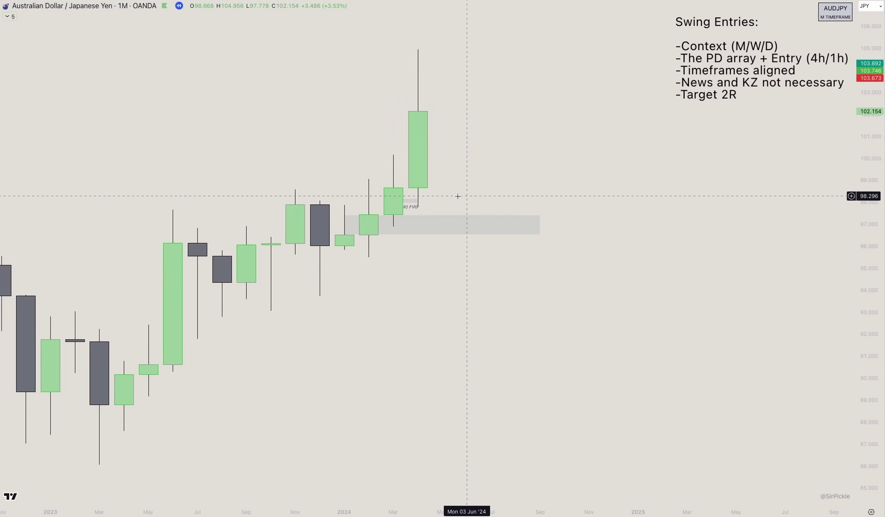
scroll(460, 197, down, 1)
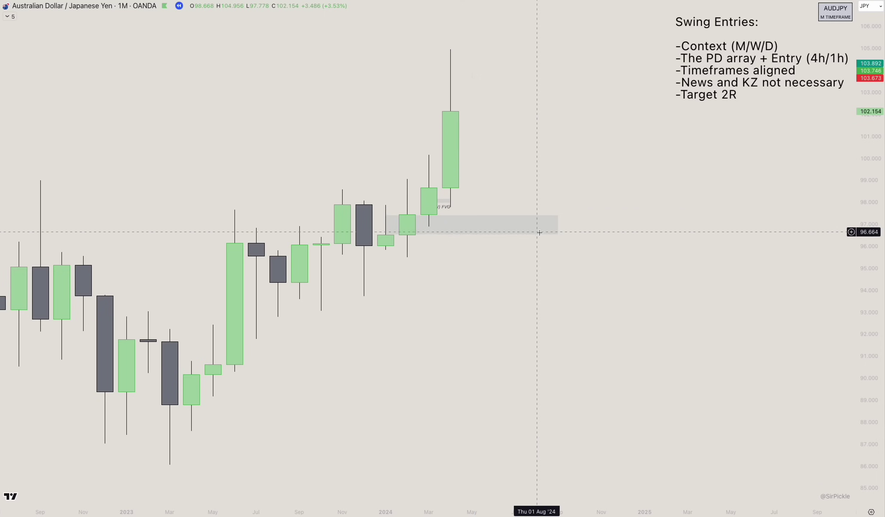
drag(558, 226, 494, 226)
key(Delete)
scroll(512, 264, down, 2)
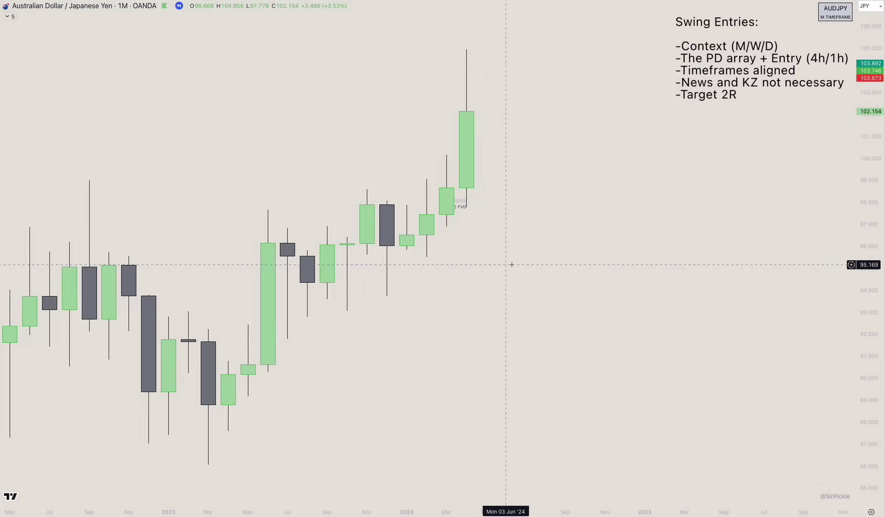
scroll(507, 236, down, 1)
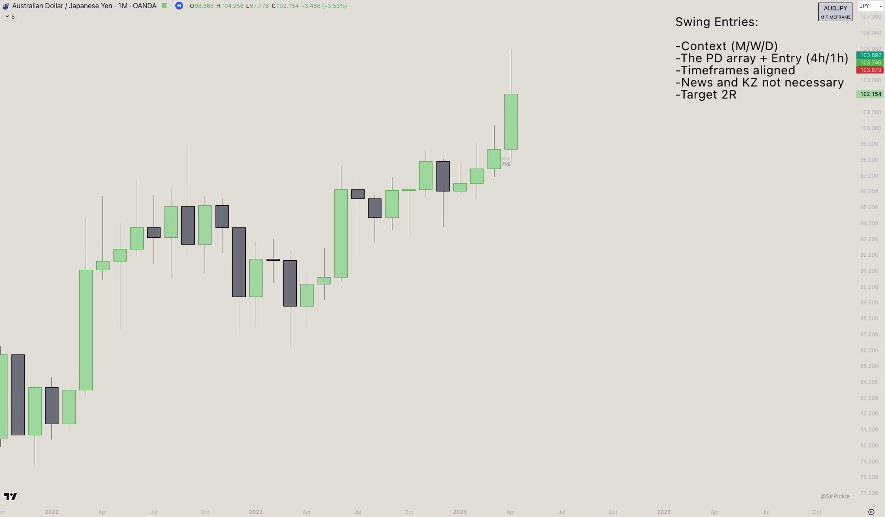
Switch the chart back to the 1W timeframe and highlight the weekly FVG zone by selecting and deselecting it.
text(1W)
key(Return)
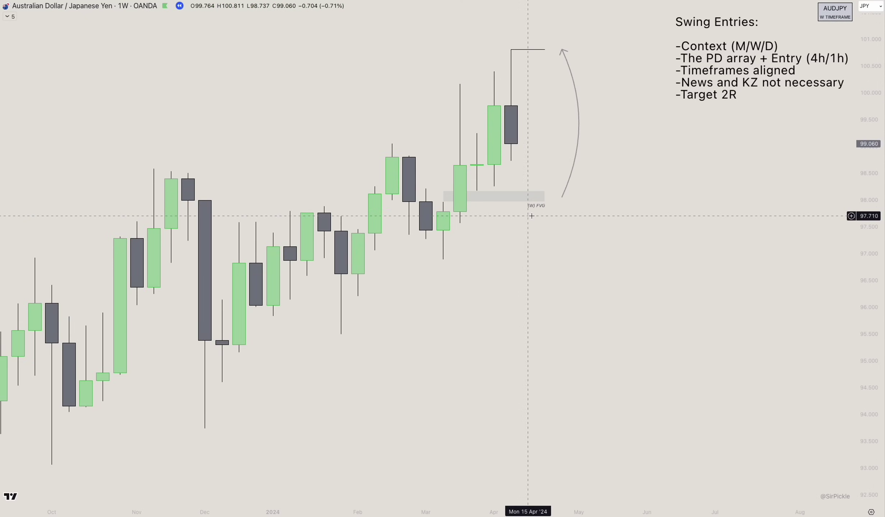
scroll(531, 215, up, 2)
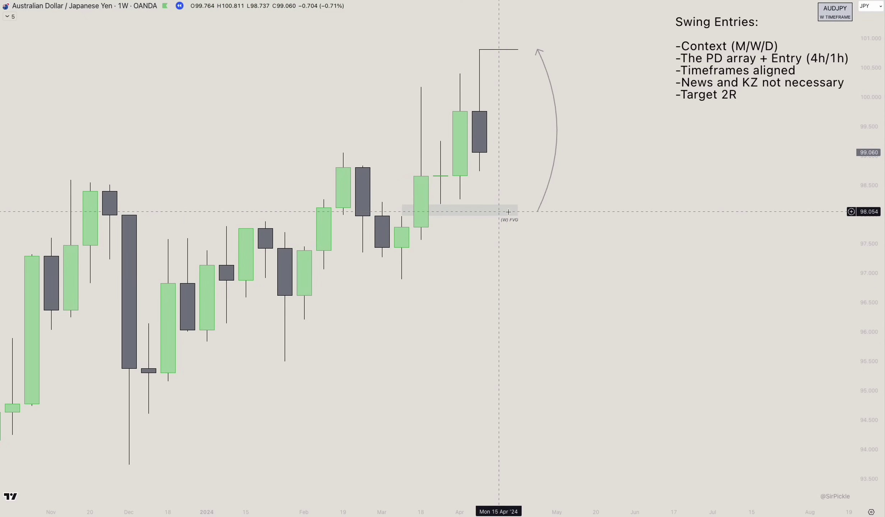
click(507, 212)
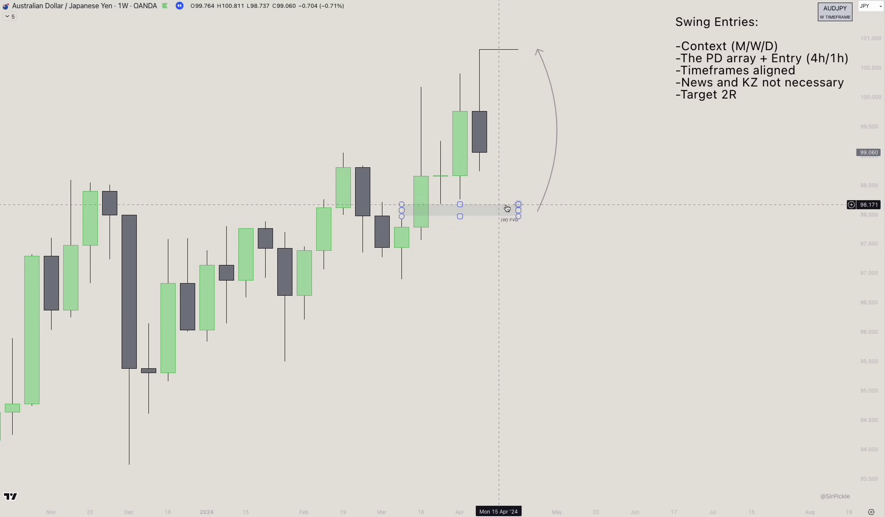
click(514, 229)
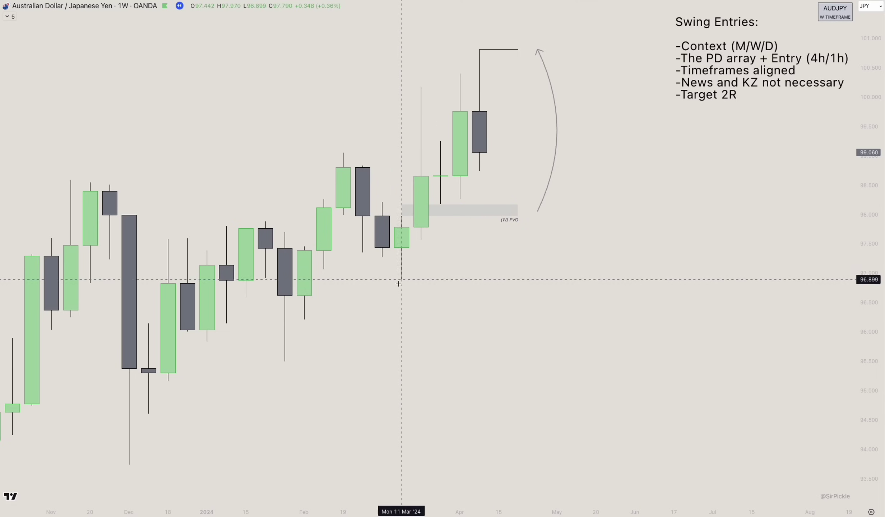
Temporarily mark a zone from about 96.75 to 97.55 beneath the weekly FVG and sketch a price path through it to new highs.
drag(382, 289, 596, 240)
click(616, 180)
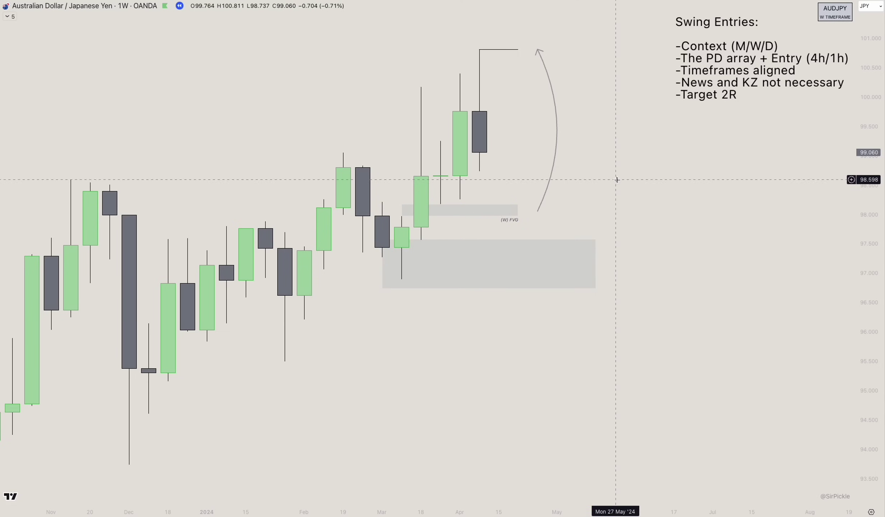
click(499, 175)
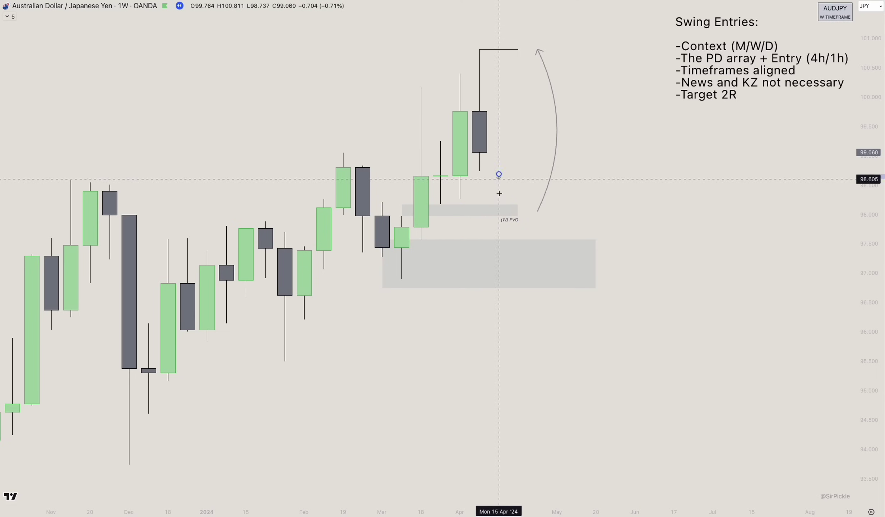
click(537, 260)
click(577, 13)
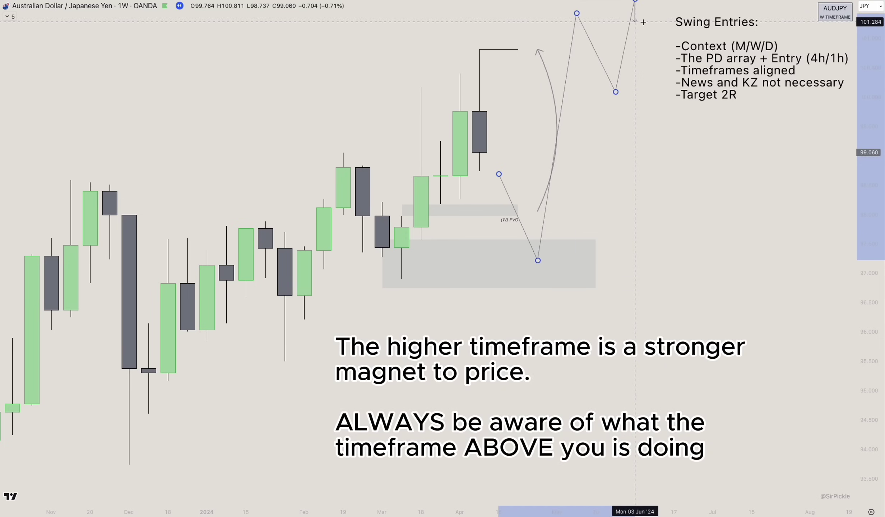
key(Escape)
click(594, 258)
key(Delete)
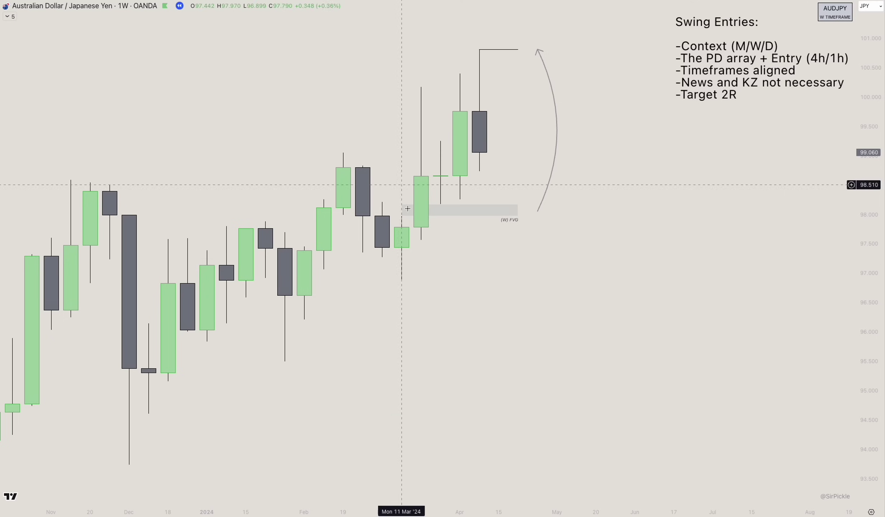
Inspect the weekly FVG zone and compare the AUDJPY weekly candles with NZDJPY side by side.
click(454, 211)
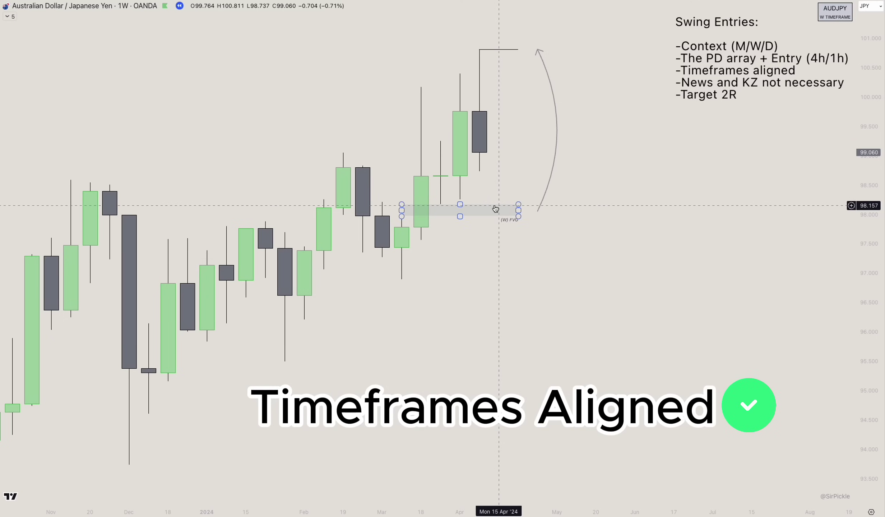
click(545, 256)
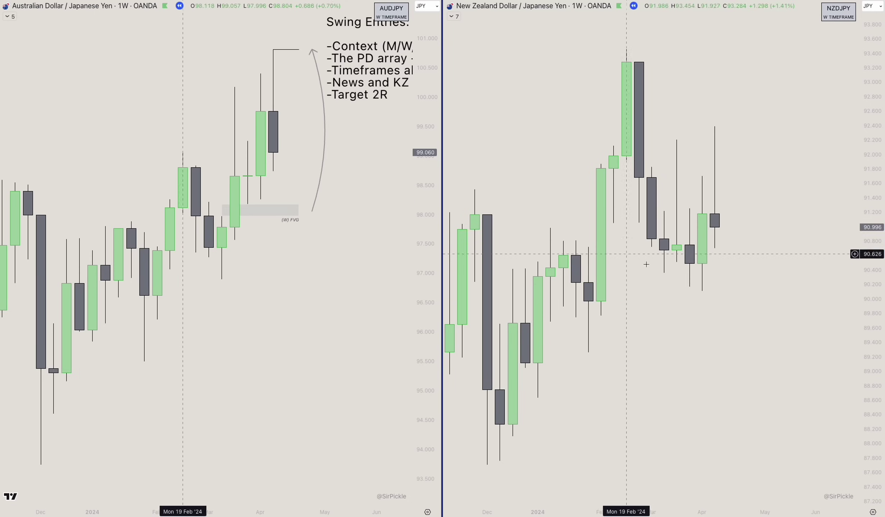
scroll(687, 248, up, 1)
scroll(686, 249, up, 1)
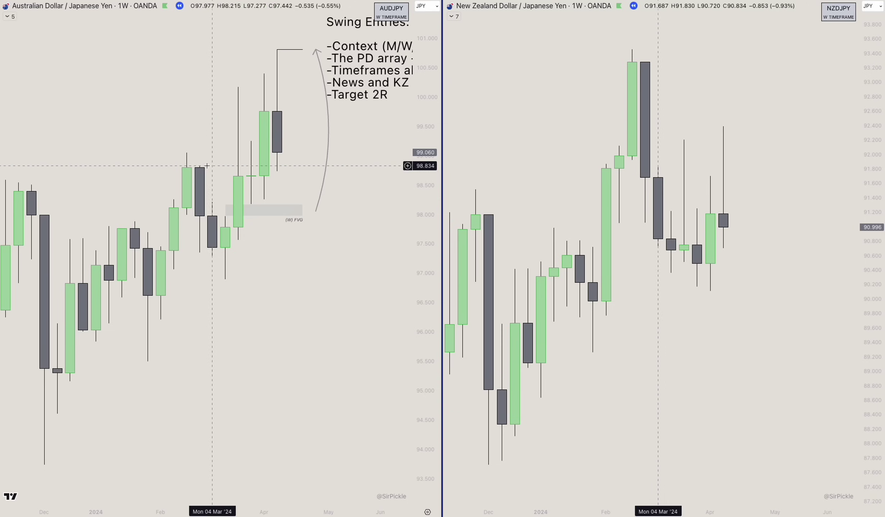
scroll(251, 180, down, 1)
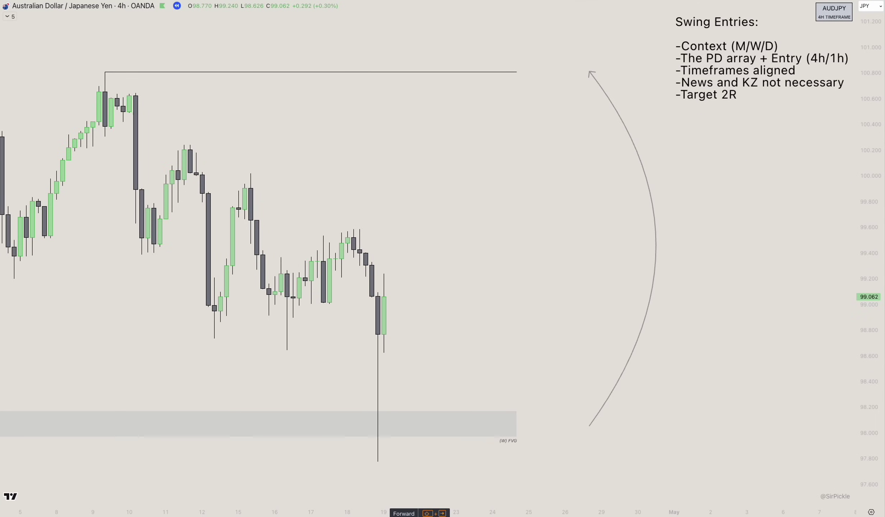
Advance the 4-hour replay to mark the 4h FVG at about 99.36–99.49 and horizontal levels at about 99.52 and 99.02.
key(shift+Right)
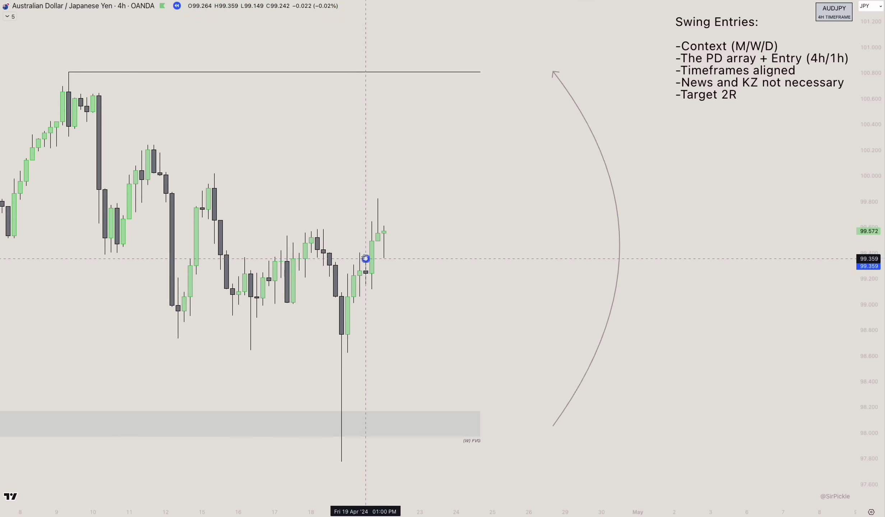
click(378, 242)
drag(378, 250, 407, 250)
click(455, 225)
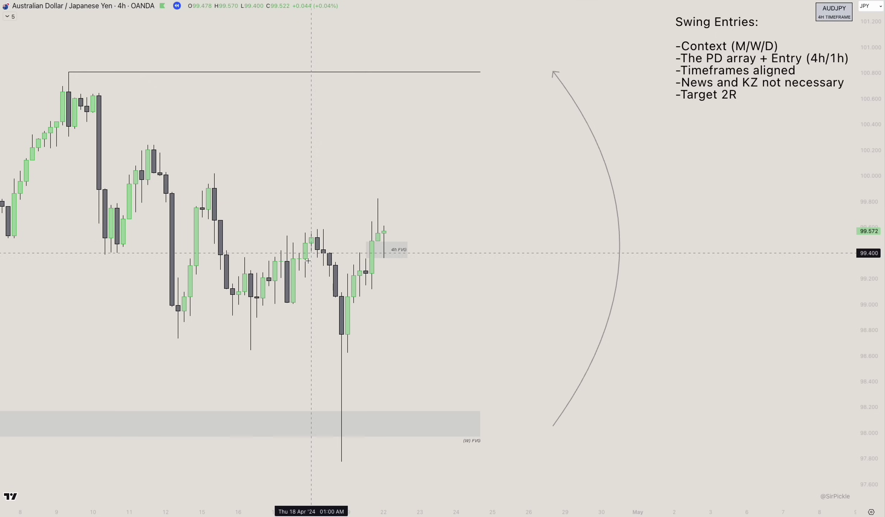
click(311, 238)
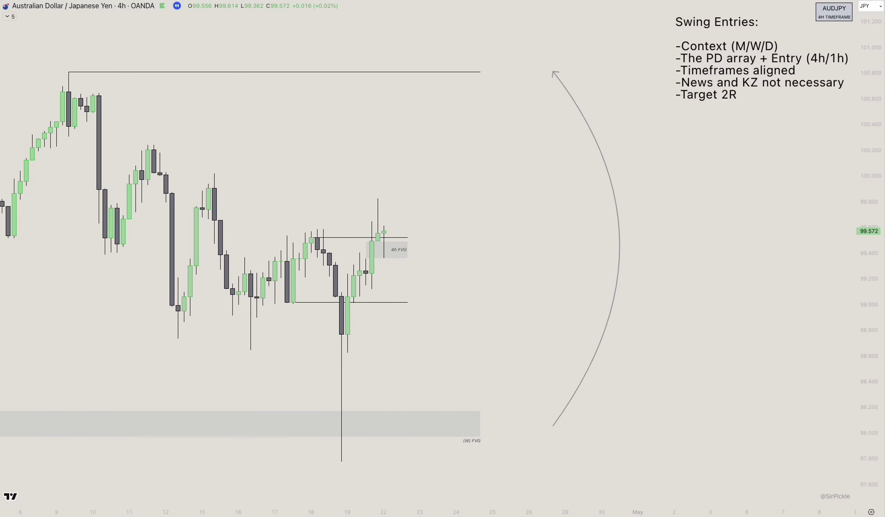
Place a long position with entry at 99.491, stop at 99.117 and target at 100.245, shifted just past the latest candle.
click(378, 242)
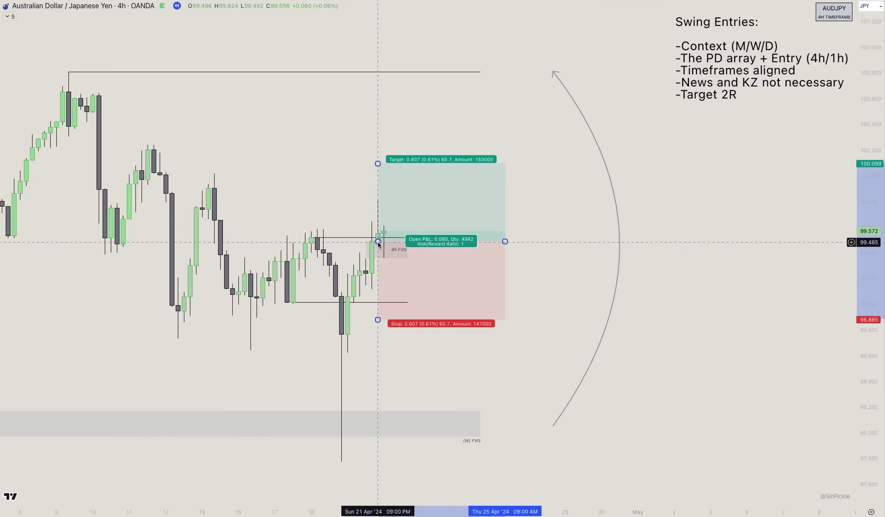
drag(377, 316, 373, 295)
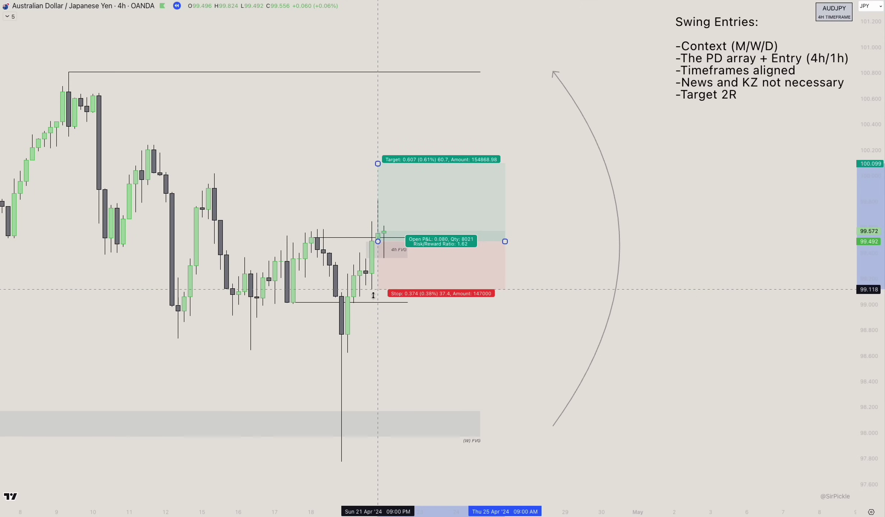
drag(378, 242, 414, 242)
drag(414, 164, 417, 145)
click(348, 197)
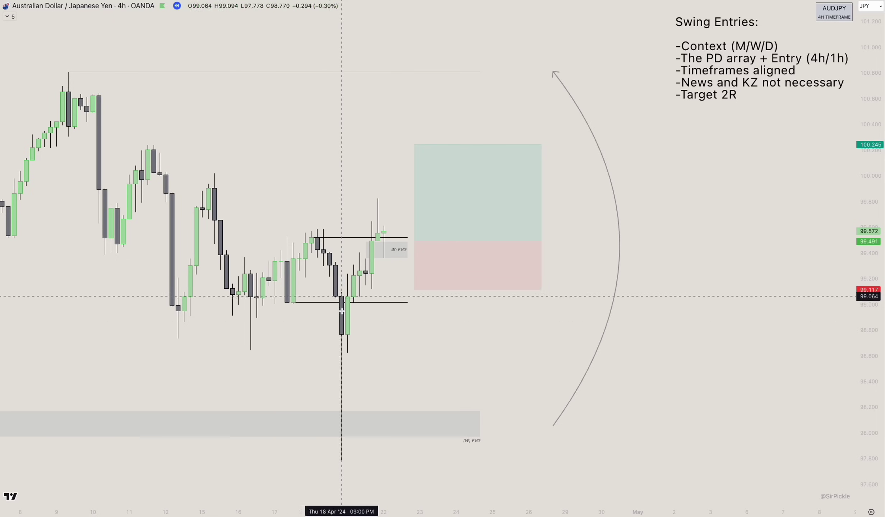
Mark the lower 4-hour gap from about 99.06 to 99.22 with a rectangle starting 19 April, and delete it.
drag(348, 297, 482, 276)
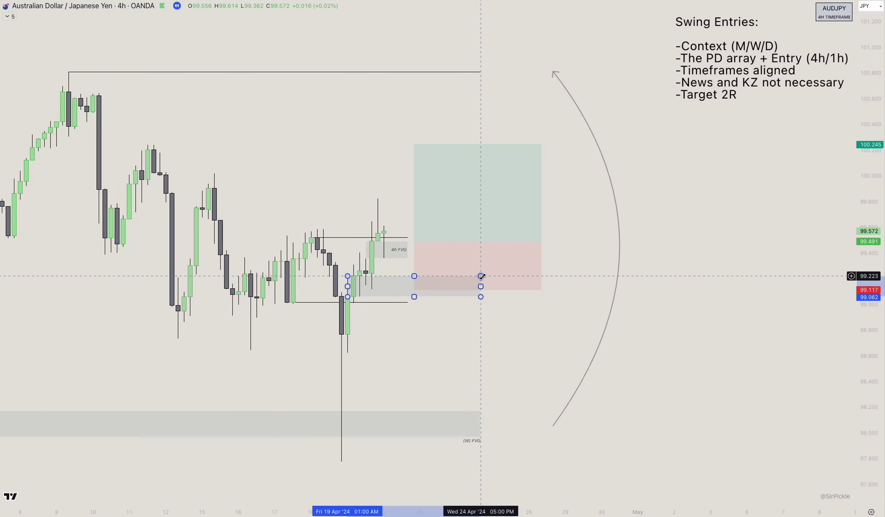
key(Delete)
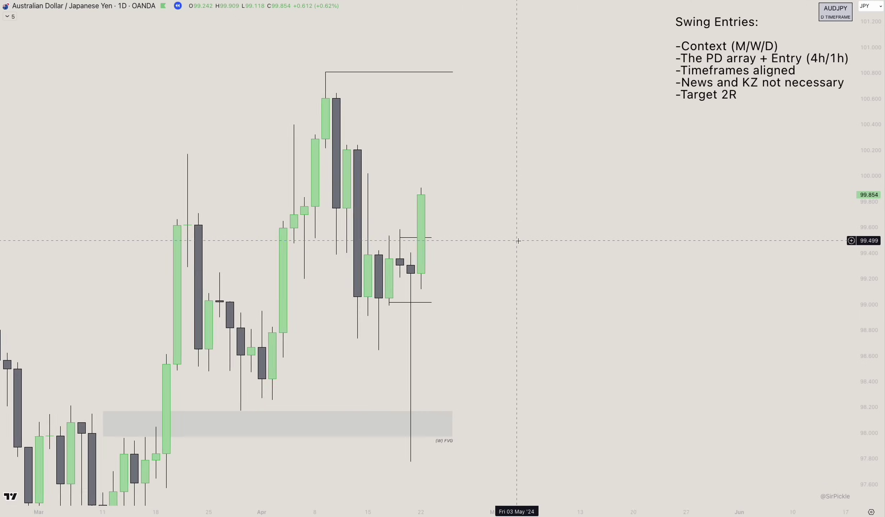
Examine the AUDJPY daily candles around the weekly FVG and return to the 4-hour timeframe.
scroll(518, 241, up, 1)
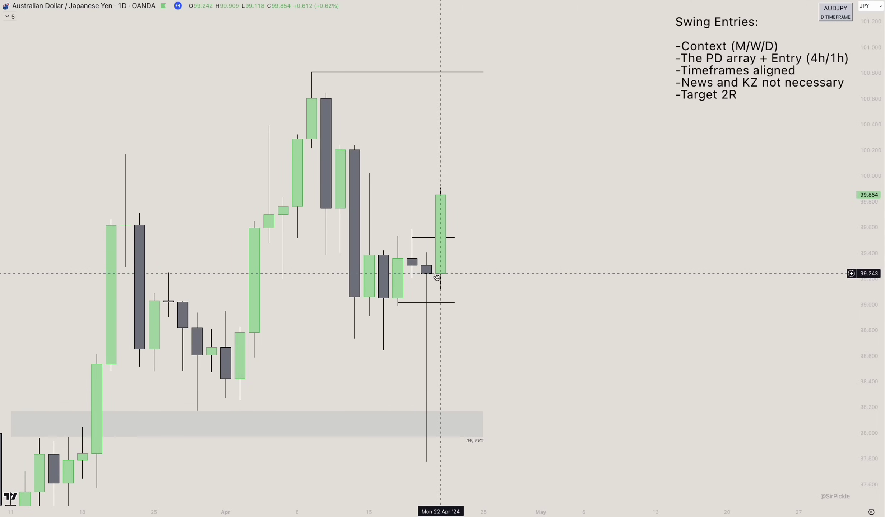
scroll(436, 277, up, 2)
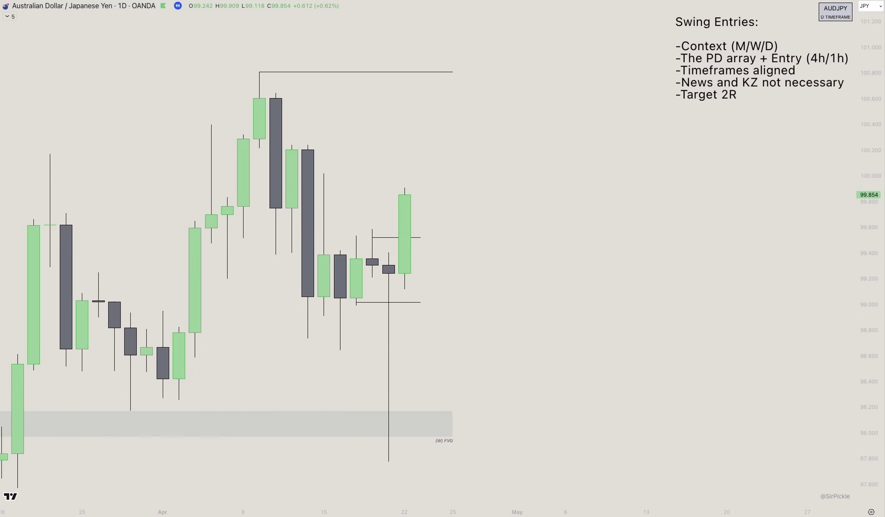
scroll(518, 246, down, 5)
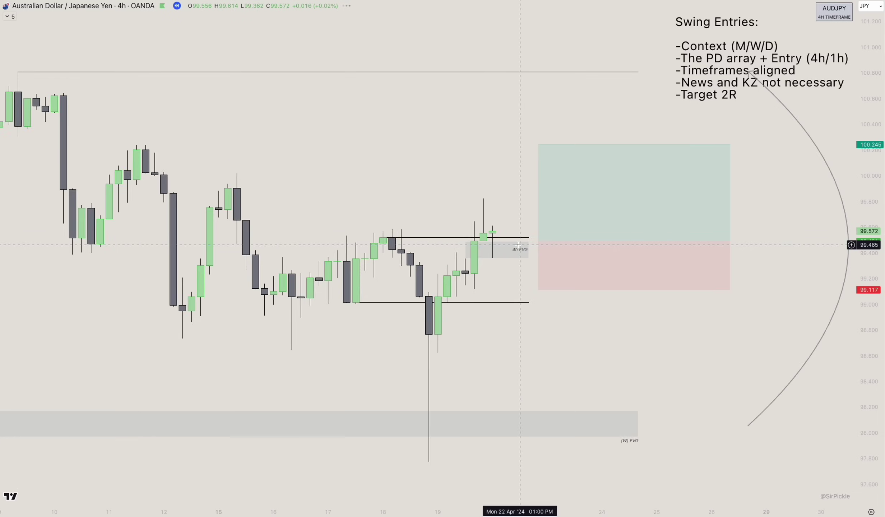
Advance the 4-hour replay to 23 April and shift the long position forward so it starts on 24 April, past the latest candle.
scroll(519, 248, down, 2)
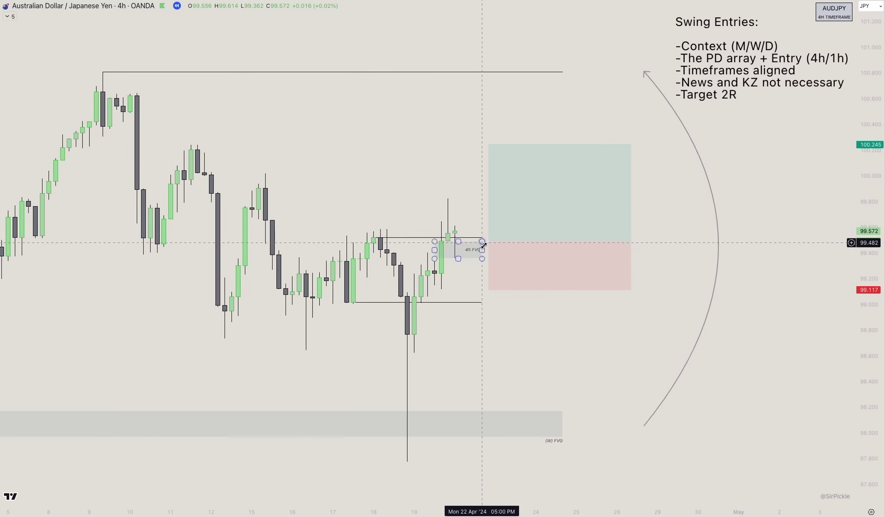
scroll(479, 238, down, 1)
scroll(520, 251, down, 2)
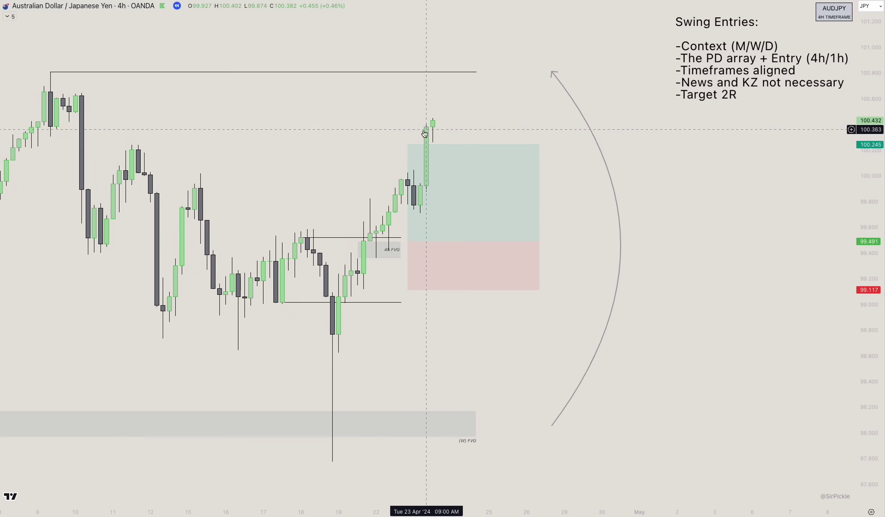
click(430, 148)
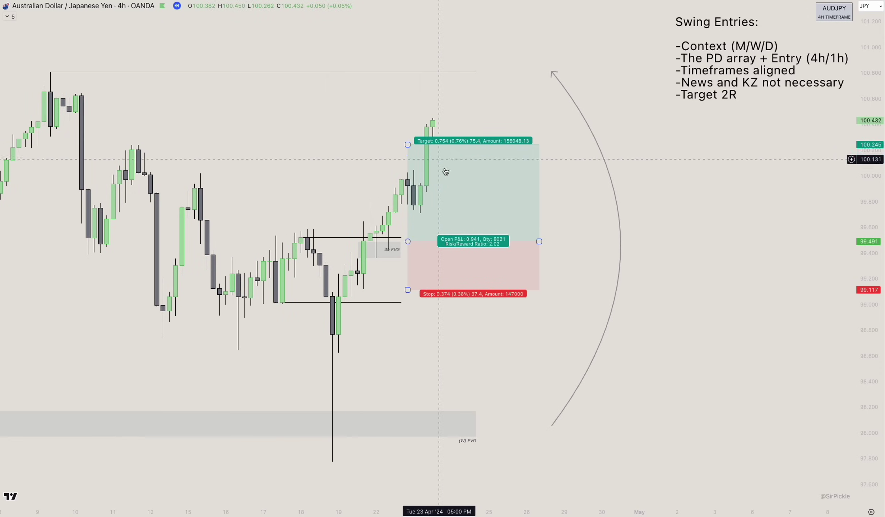
click(451, 180)
key(Right)
key(Right)
key(Right)
key(Right)
key(Right)
key(Right)
key(Right)
key(Right)
key(Right)
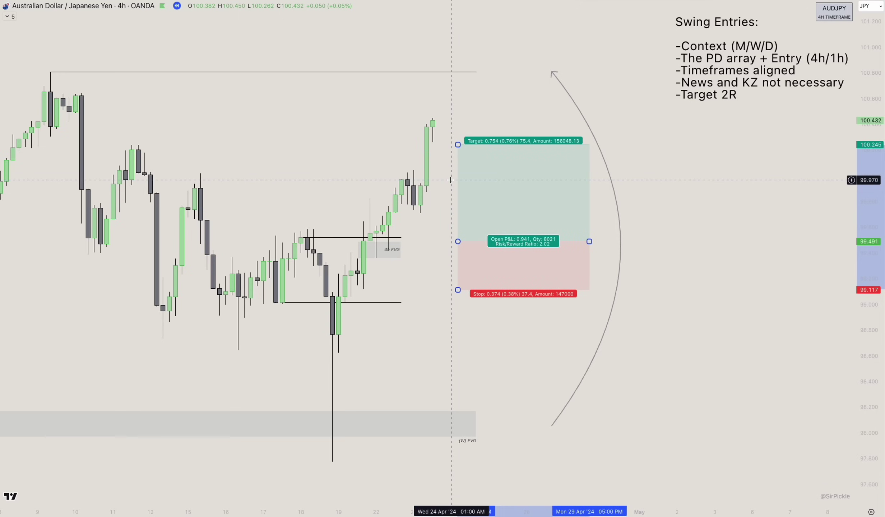
Mark the small 4-hour gap at about 99.77–99.79 with a rectangle from 22 April to 23 April and apply the default template.
scroll(392, 248, down, 1)
scroll(391, 248, down, 1)
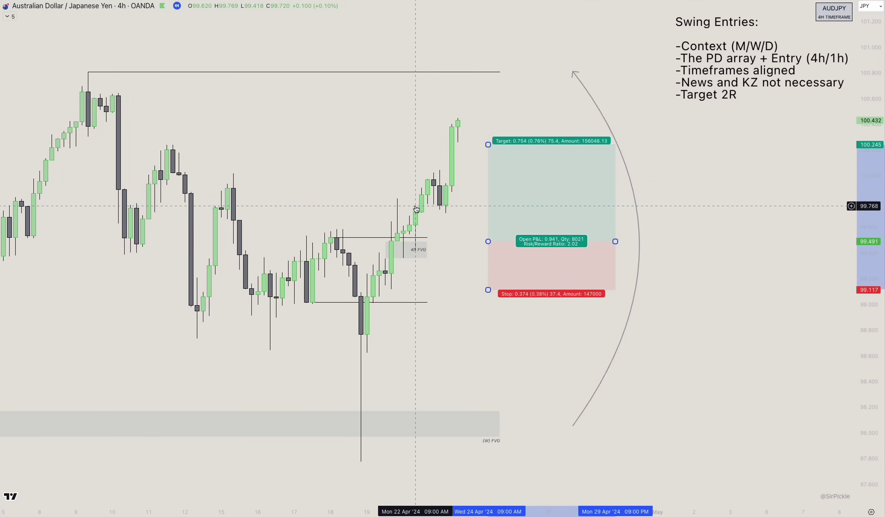
key(alt+shift+r)
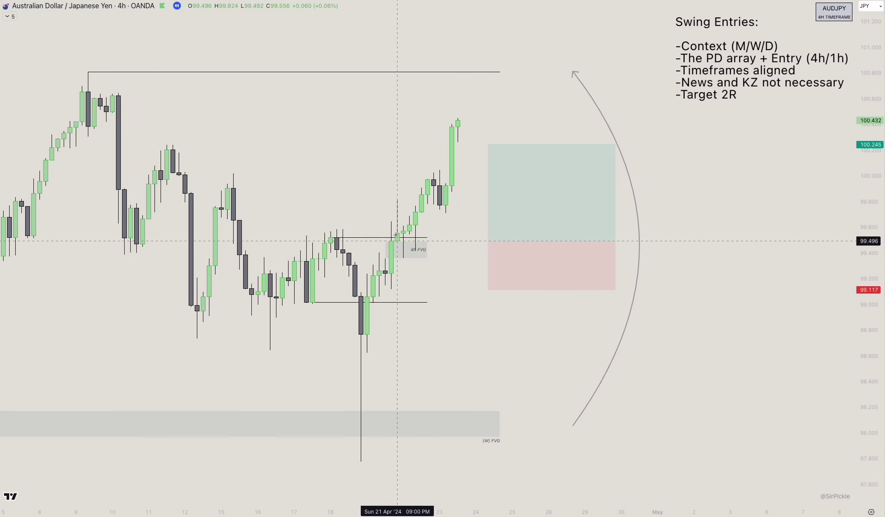
click(415, 205)
drag(451, 192, 463, 204)
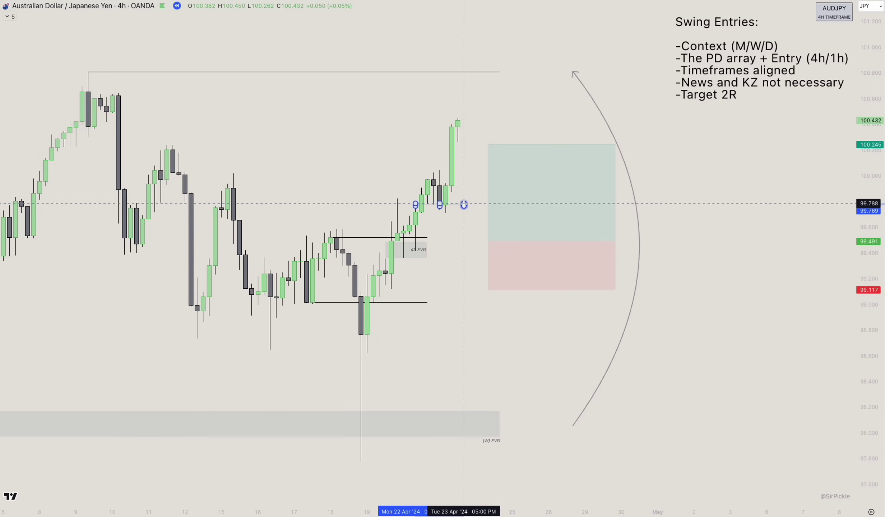
right_click(463, 204)
mouse_move(501, 215)
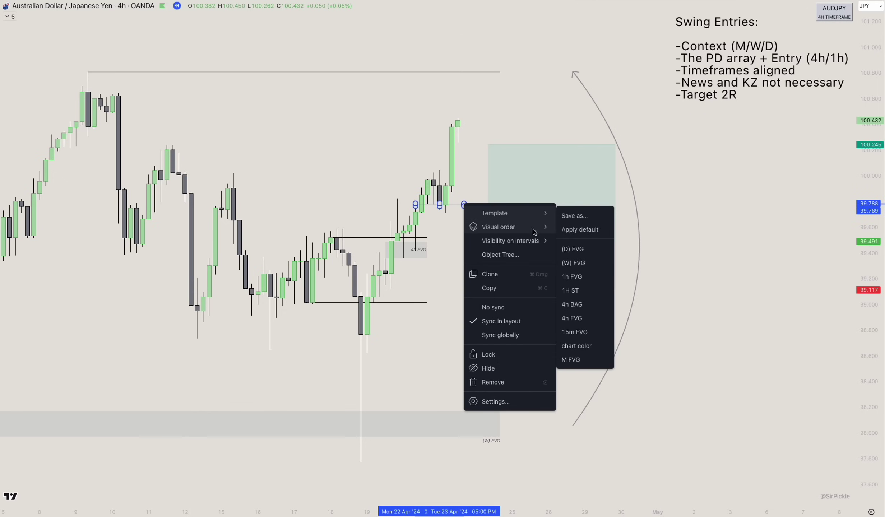
click(580, 230)
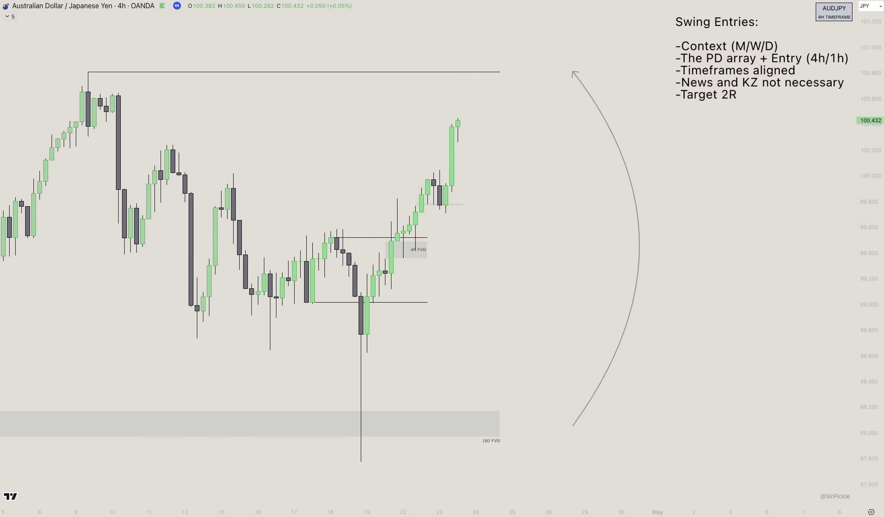
Place a long position with entry at 99.788, stop at 99.418 and target at 100.538, and rewind the replay to early 23 April.
click(476, 203)
drag(475, 282, 415, 251)
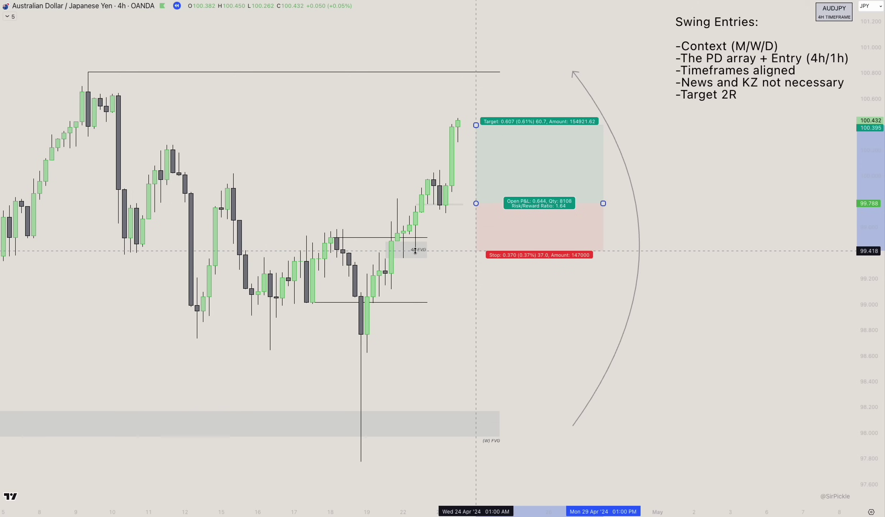
mouse_move(476, 125)
mouse_down()
mouse_move(476, 98)
mouse_move(476, 107)
mouse_up()
click(454, 327)
scroll(454, 328, down, 1)
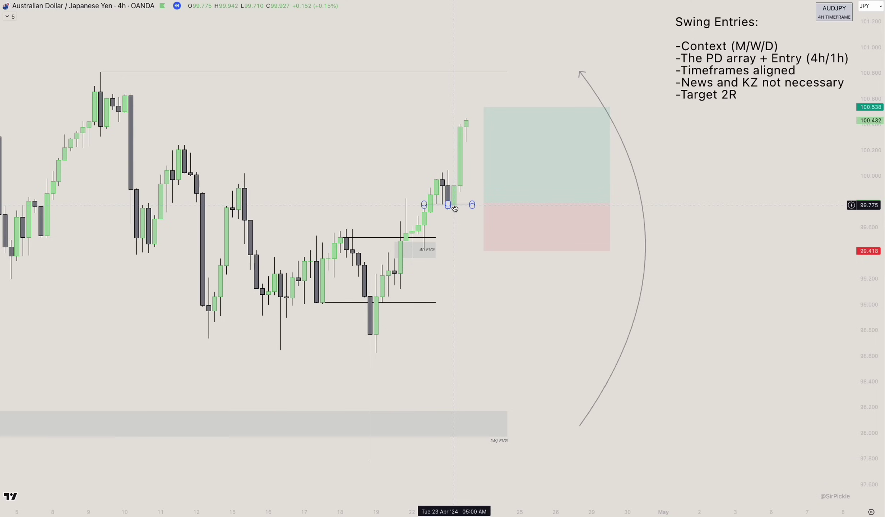
click(459, 283)
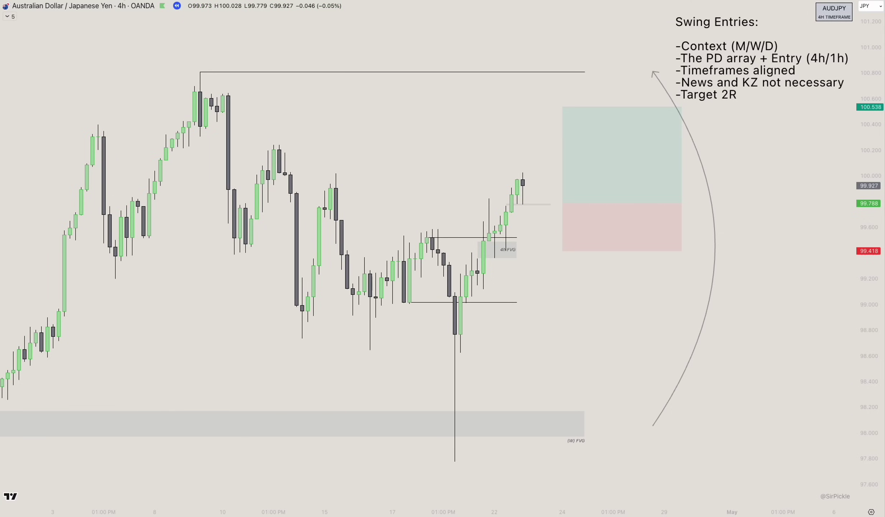
On the daily timeframe, mark the gap from 99.406 to 99.710 with a rectangle from 19 to 25 April using the (D) FVG template.
text(1D)
key(Return)
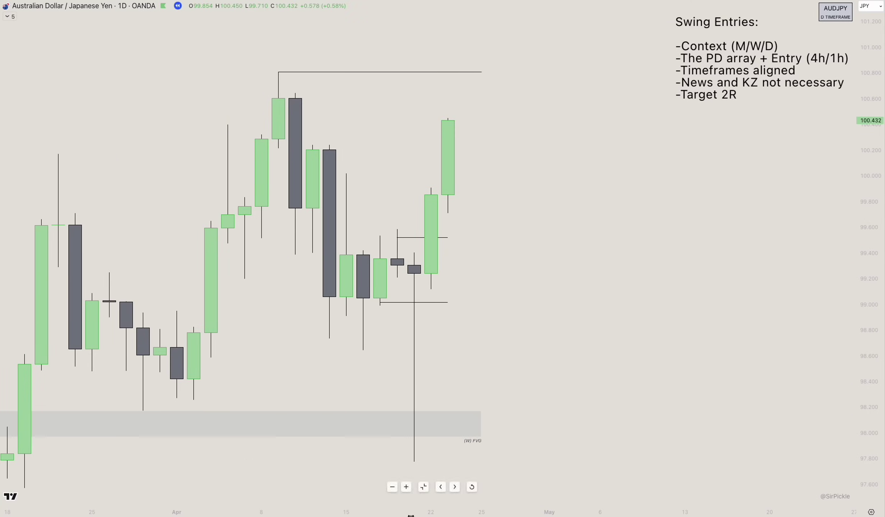
click(414, 253)
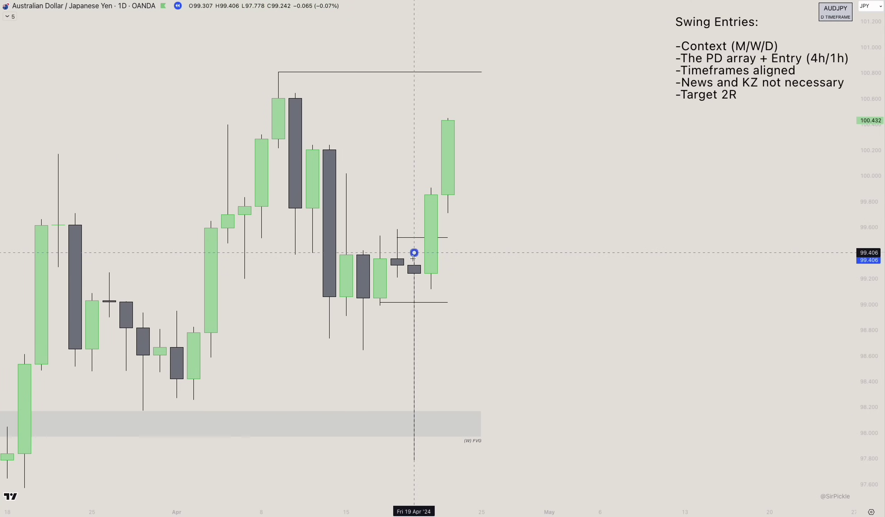
drag(448, 233, 480, 233)
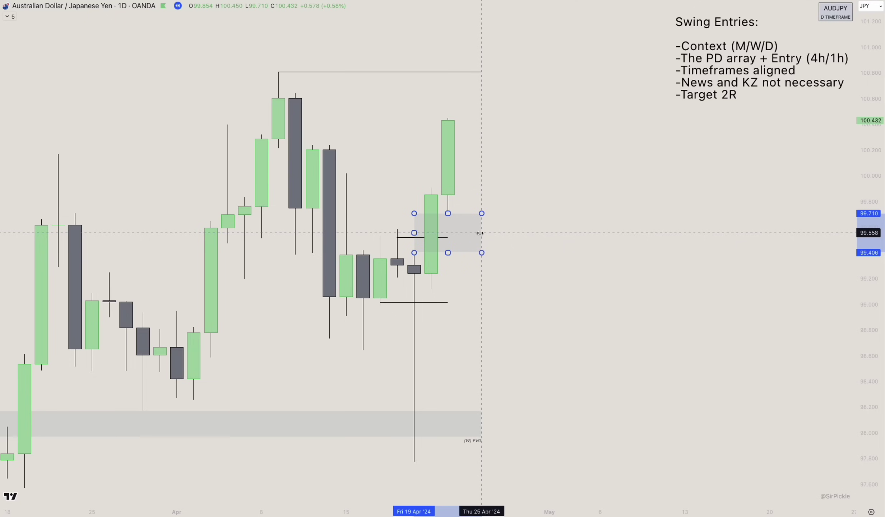
right_click(481, 233)
mouse_move(499, 239)
click(593, 276)
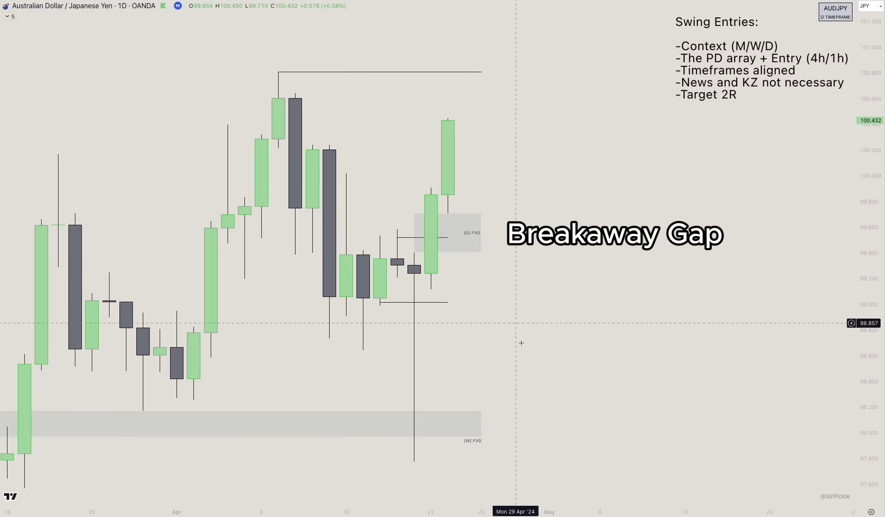
Draw a horizontal line from the 22 April daily high at about 99.91 to 25 April, and delete it.
click(430, 188)
click(481, 187)
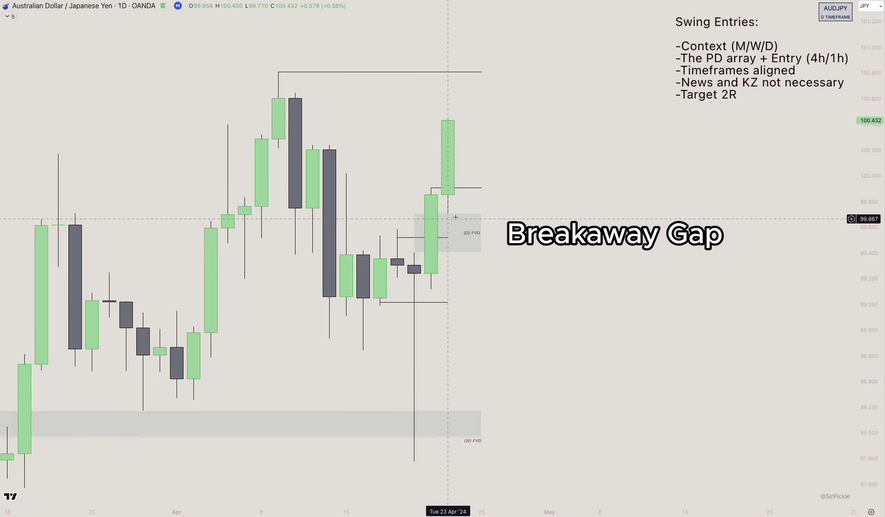
key(Delete)
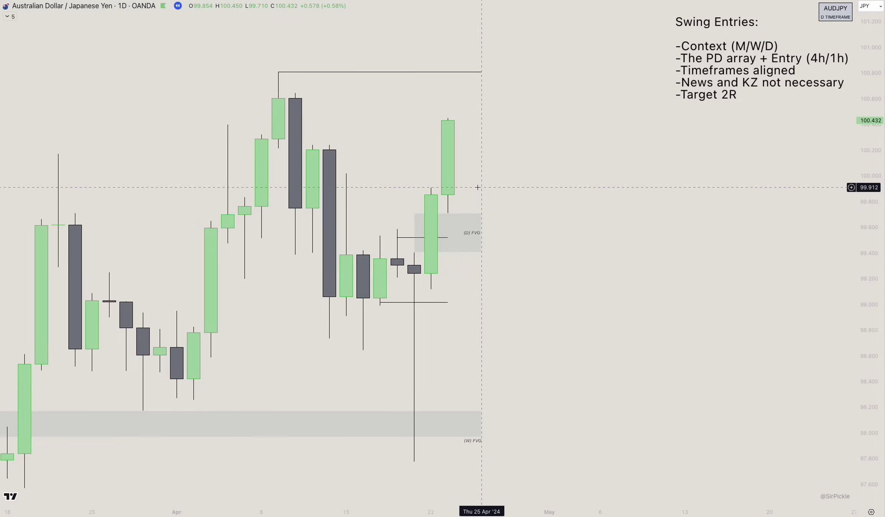
Return to the 4-hour timeframe and delete the (D) FVG rectangle.
click(143, 0)
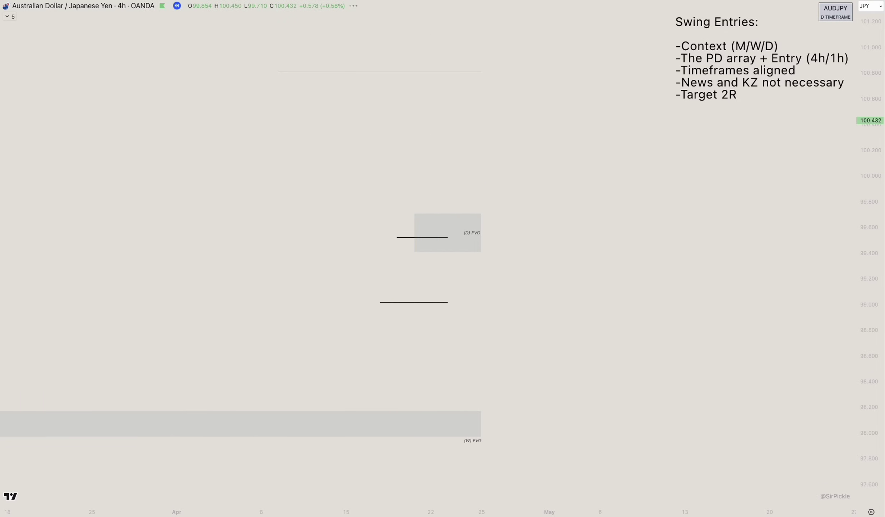
scroll(534, 188, down, 5)
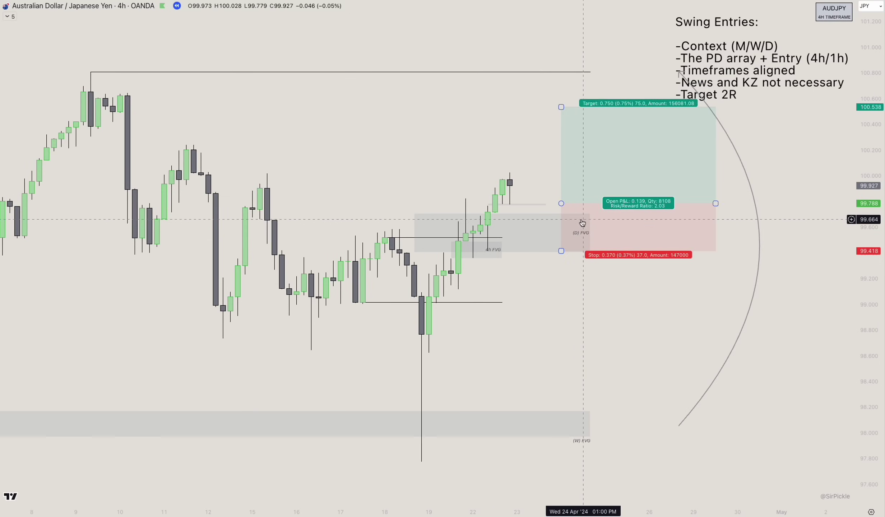
click(590, 233)
key(Delete)
Move and narrow the long position so it spans 23 to 24 April, beginning just after the latest candle.
scroll(475, 190, down, 2)
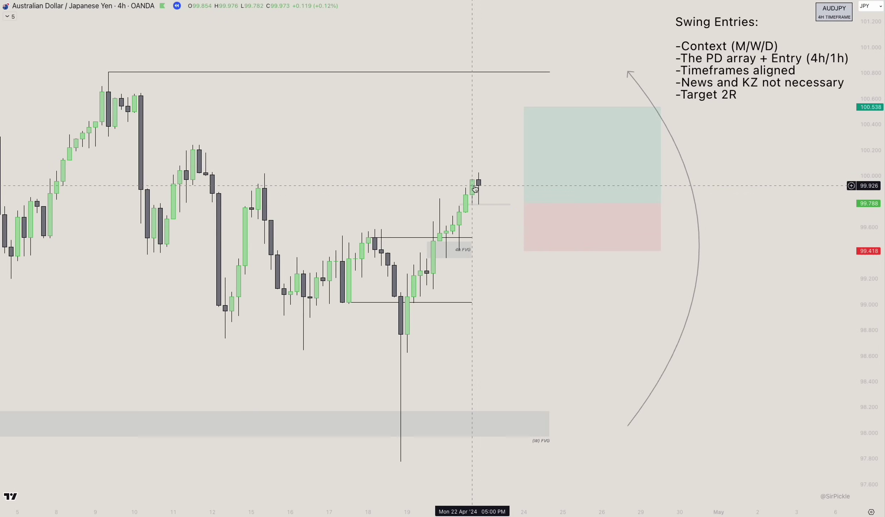
scroll(475, 189, up, 2)
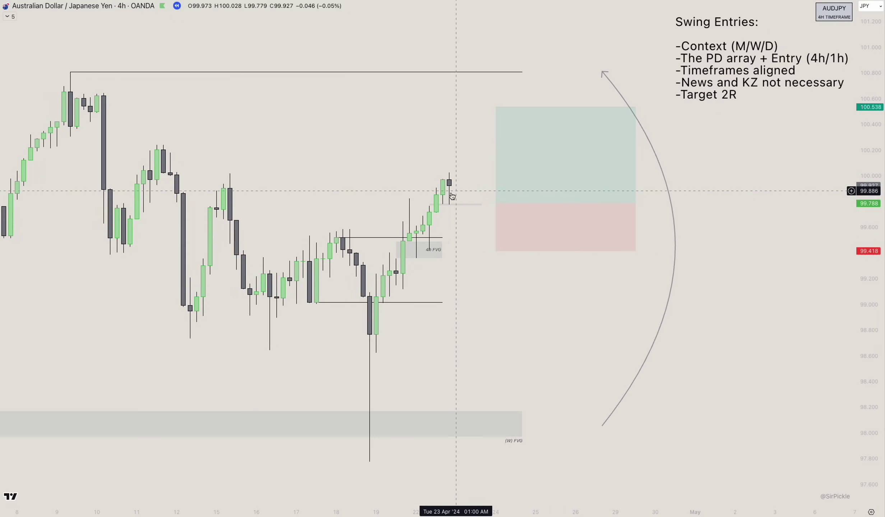
click(441, 252)
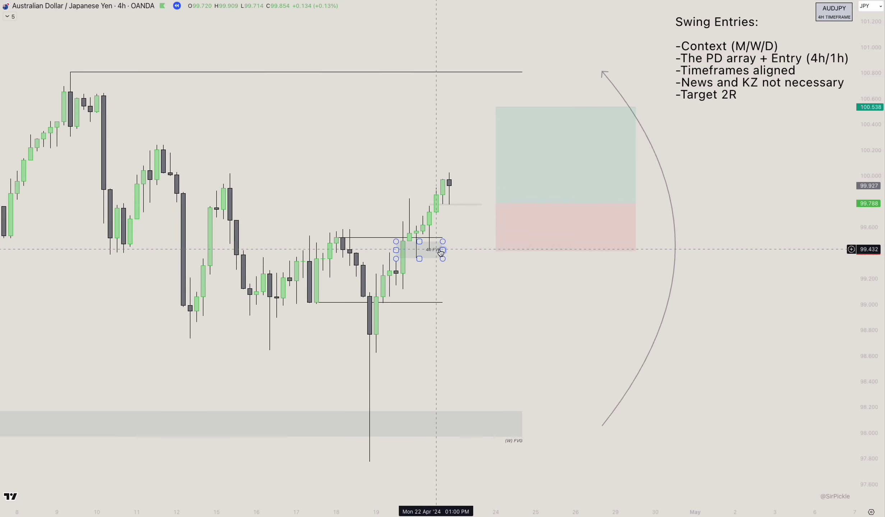
scroll(463, 214, up, 1)
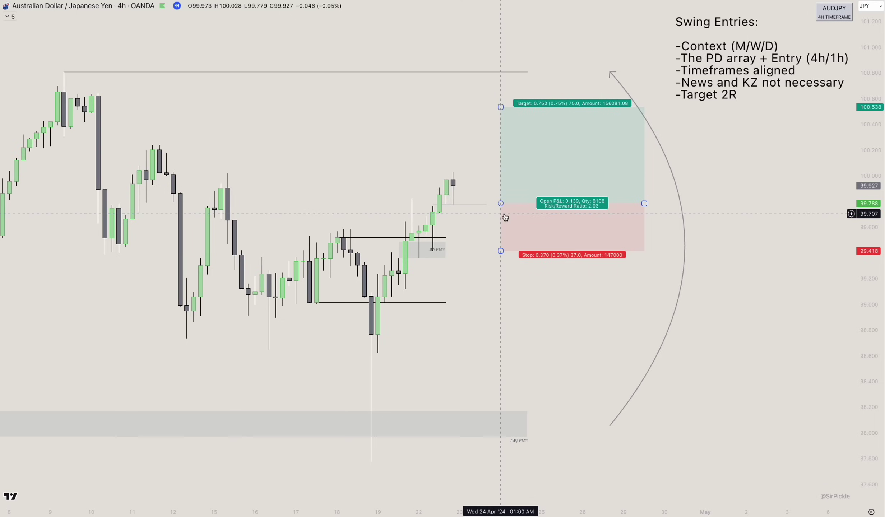
click(644, 203)
drag(643, 204, 460, 203)
click(474, 327)
Advance the 4-hour replay candle by candle beyond the long position's 100.538 target and inspect the completed trade.
scroll(412, 464, left, 2)
key(shift+Right)
key(shift+Right)
key(shift+Right)
key(shift+Right)
key(shift+Right)
key(shift+Right)
key(shift+Right)
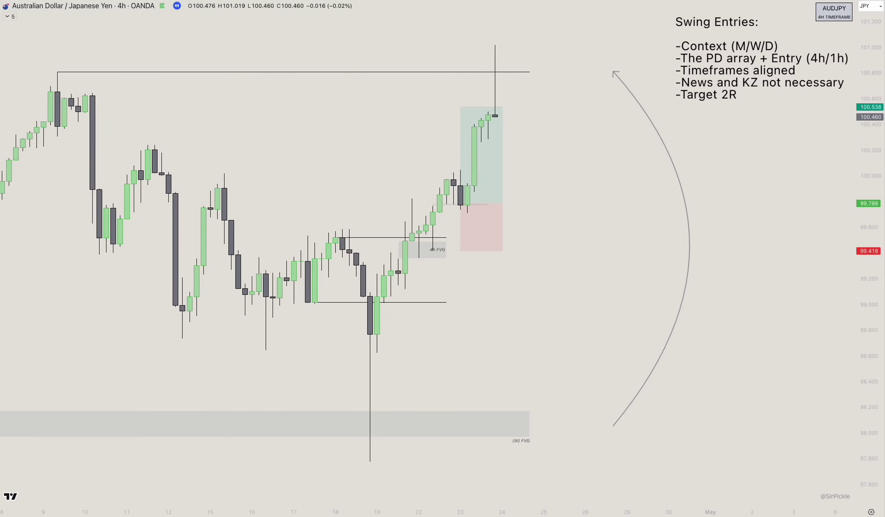
scroll(573, 209, left, 2)
scroll(571, 186, left, 3)
click(563, 157)
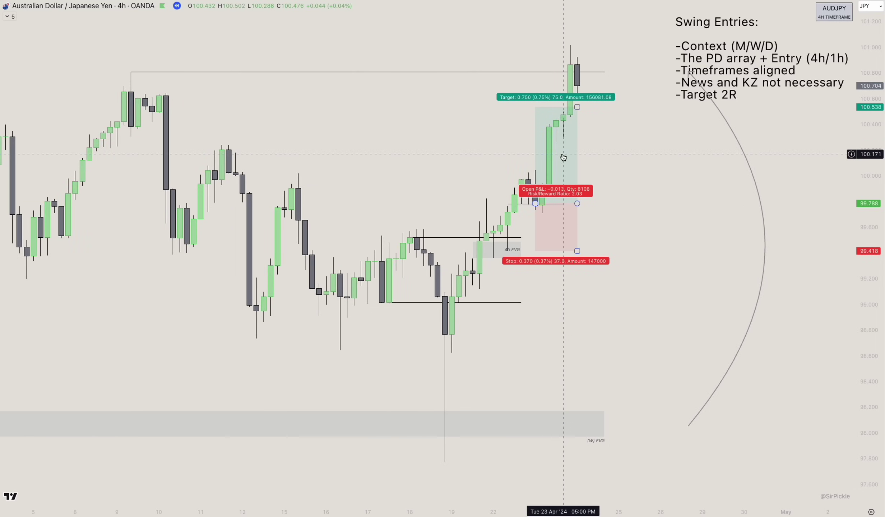
click(619, 233)
scroll(618, 233, right, 2)
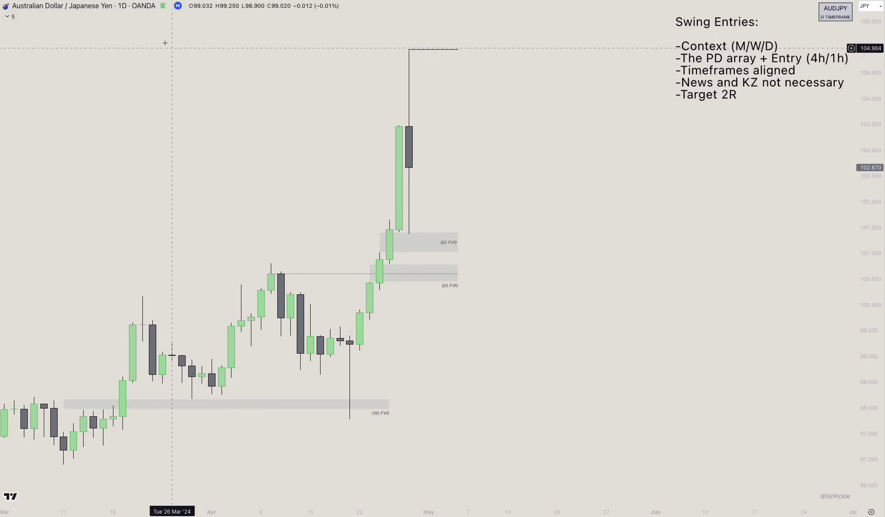
Examine AUDJPY on the monthly and weekly timeframes around the recent high and return to the daily timeframe.
click(143, 1)
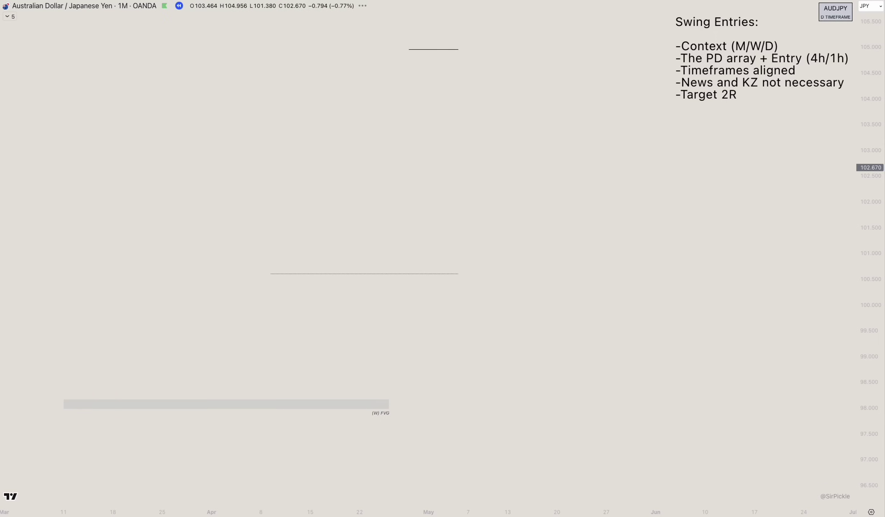
scroll(404, 120, up, 2)
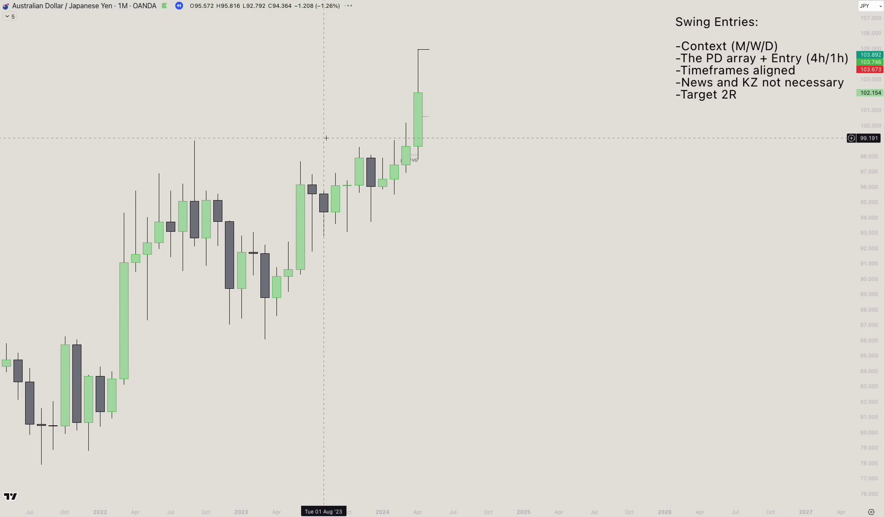
click(134, 1)
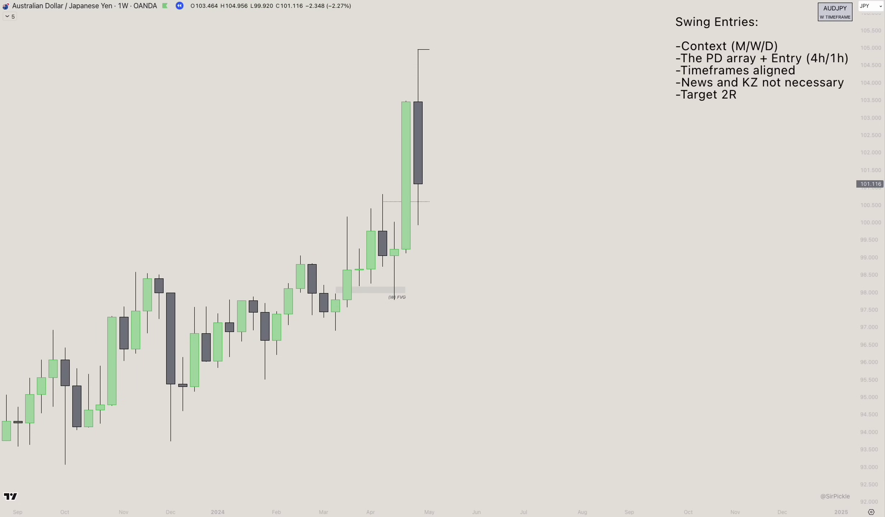
text(D)
key(Return)
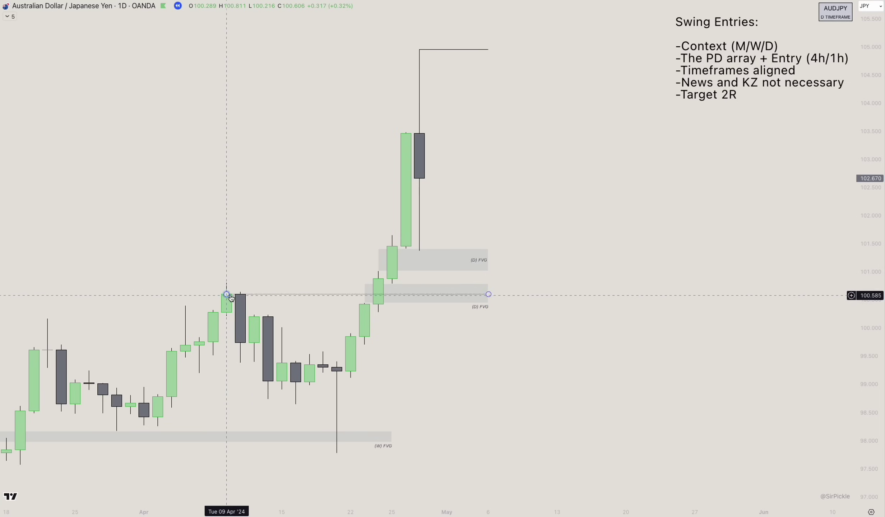
Try to raise the starting end of the horizontal line at the 9 April candle to its high at 100.811.
click(232, 299)
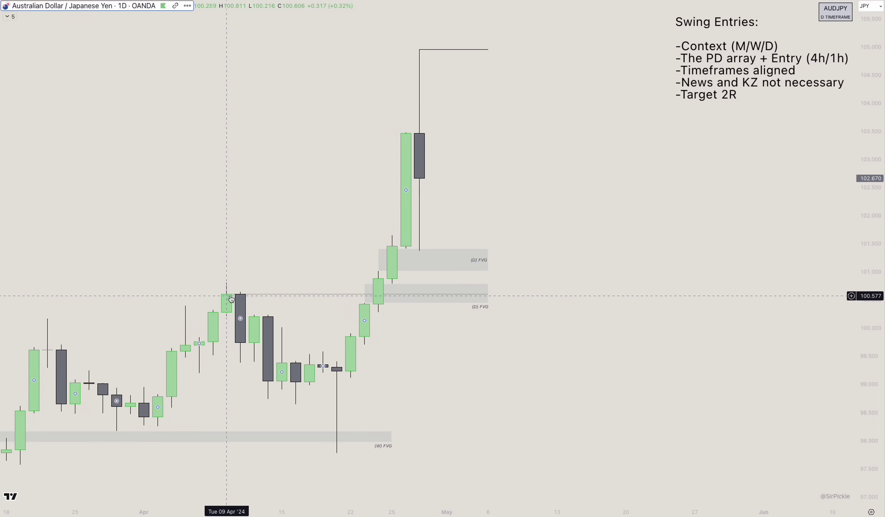
drag(227, 295, 226, 282)
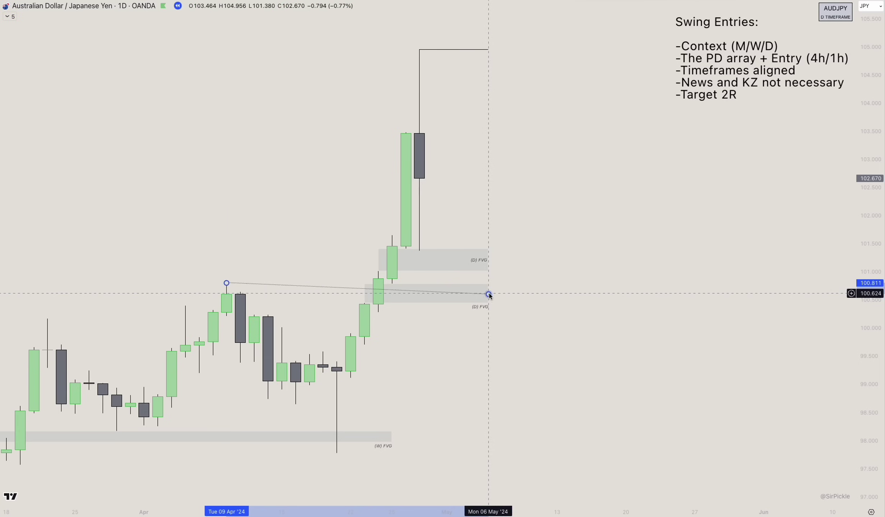
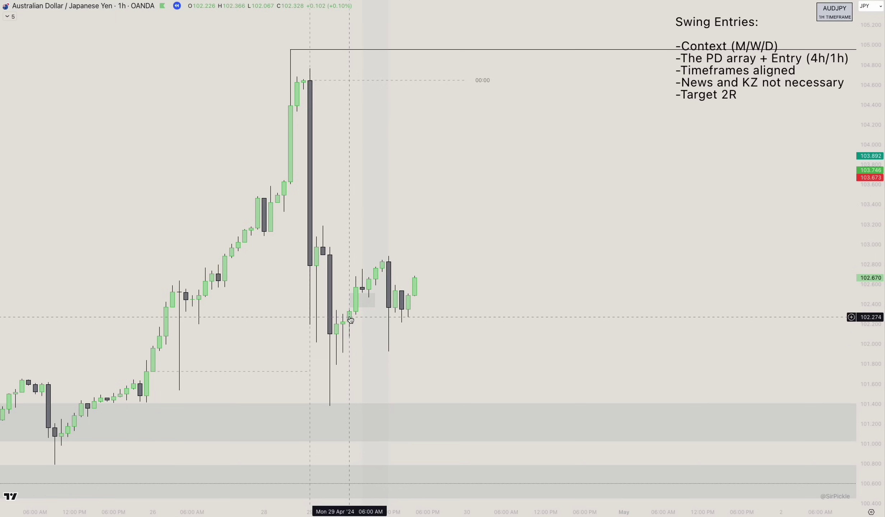
drag(385, 309, 399, 329)
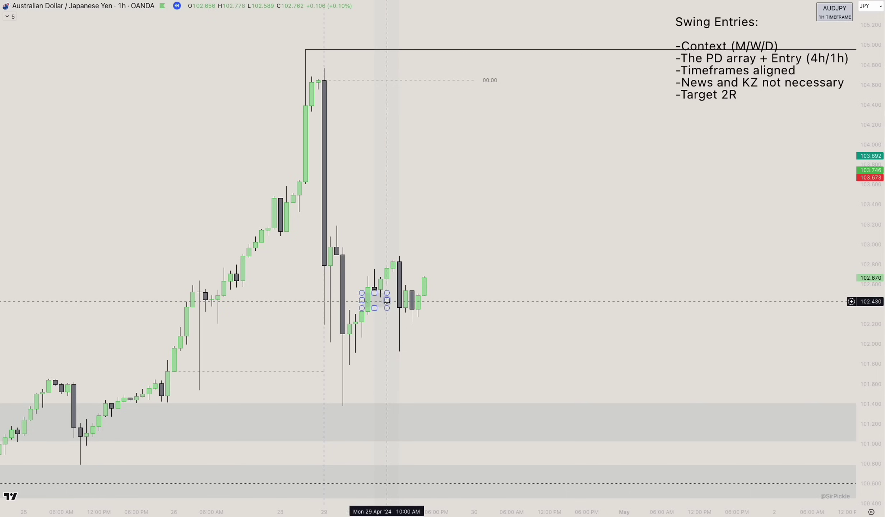
Mark the 29 April 1-hour FVG with a box between 102.366 and 102.518, and return to the 4-hour timeframe.
click(384, 305)
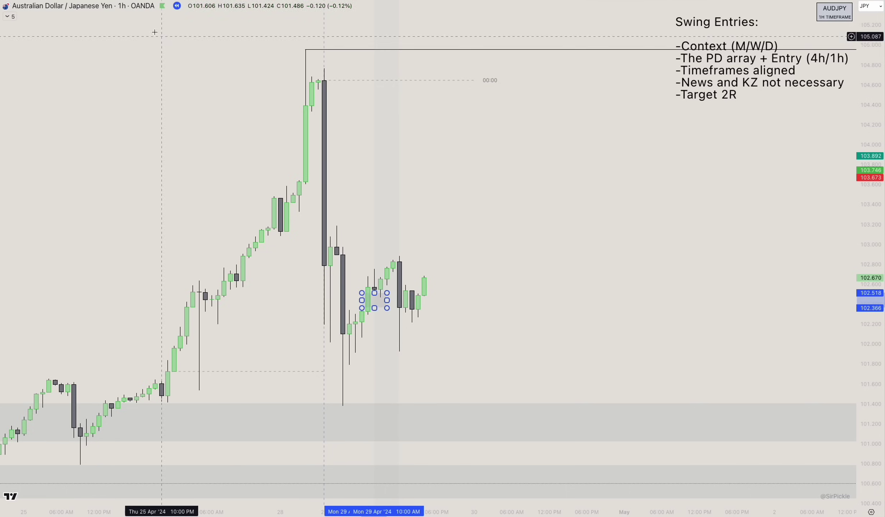
click(160, 2)
scroll(523, 145, up, 2)
click(523, 145)
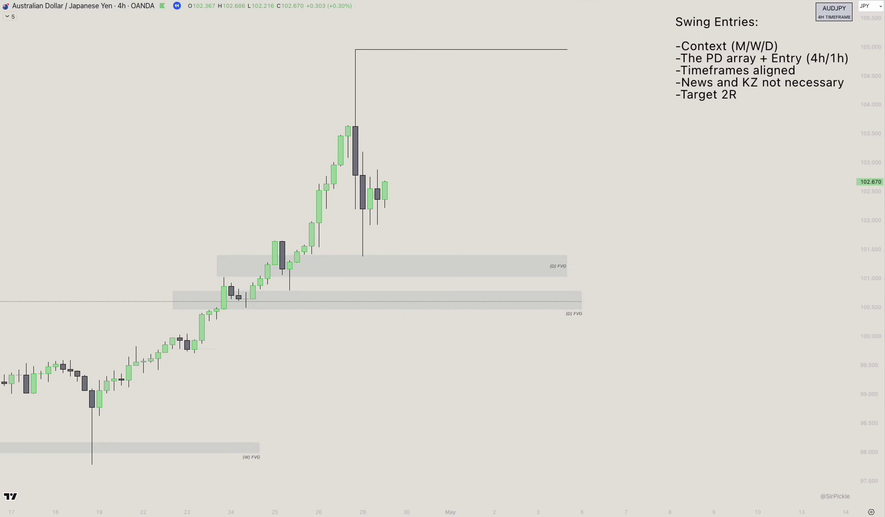
Try to sketch a projected price path rising from the latest 4-hour candle to about 103.240.
click(392, 184)
click(407, 149)
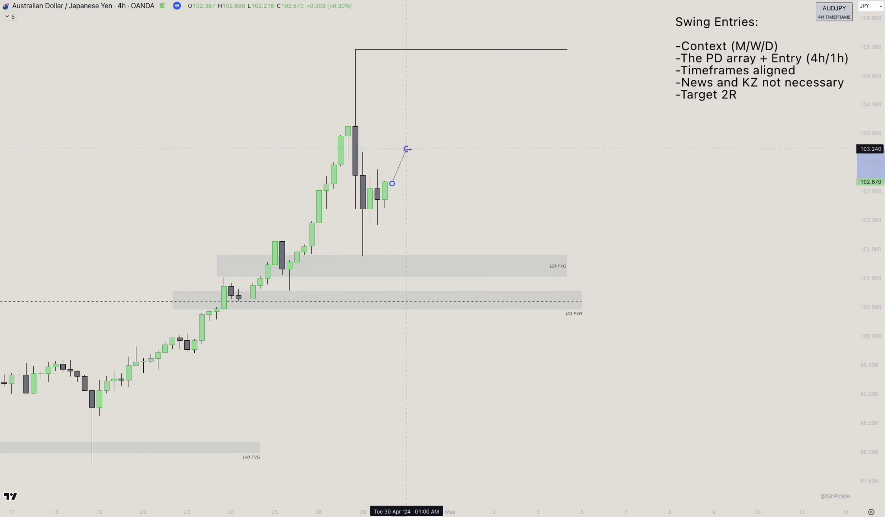
click(429, 173)
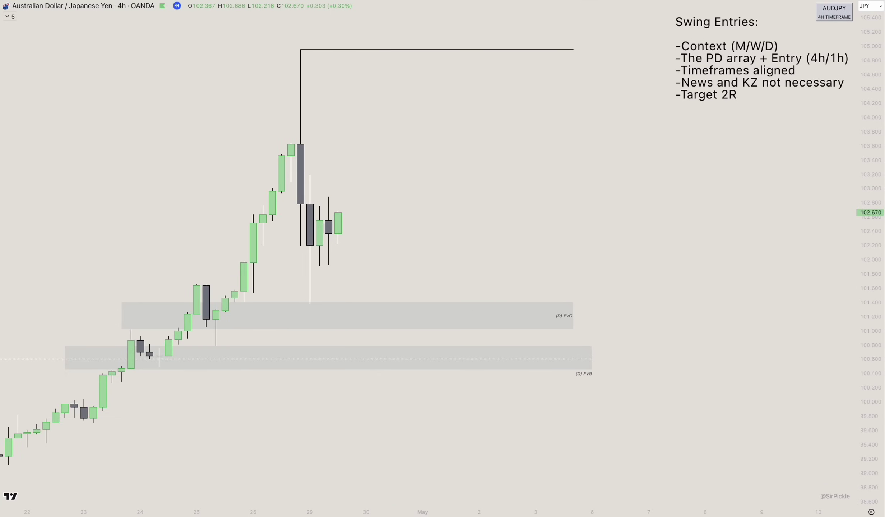
Compare AUDJPY's 4-hour and 1-hour price action around the 29 April drop and the small 1-hour FVG box.
scroll(364, 170, down, 3)
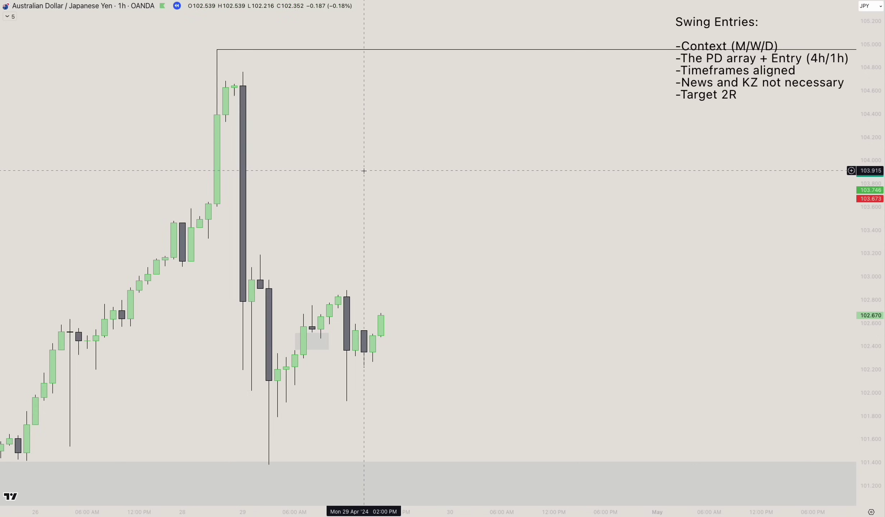
scroll(367, 183, left, 2)
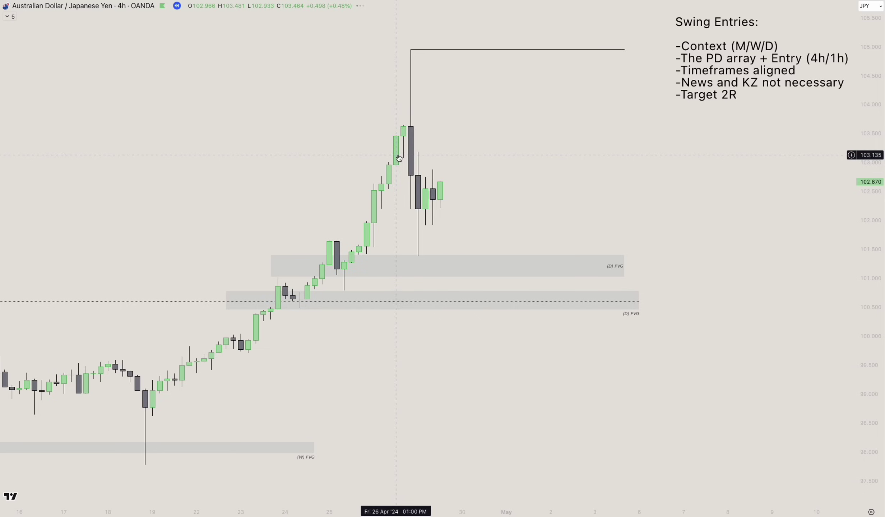
scroll(399, 158, up, 3)
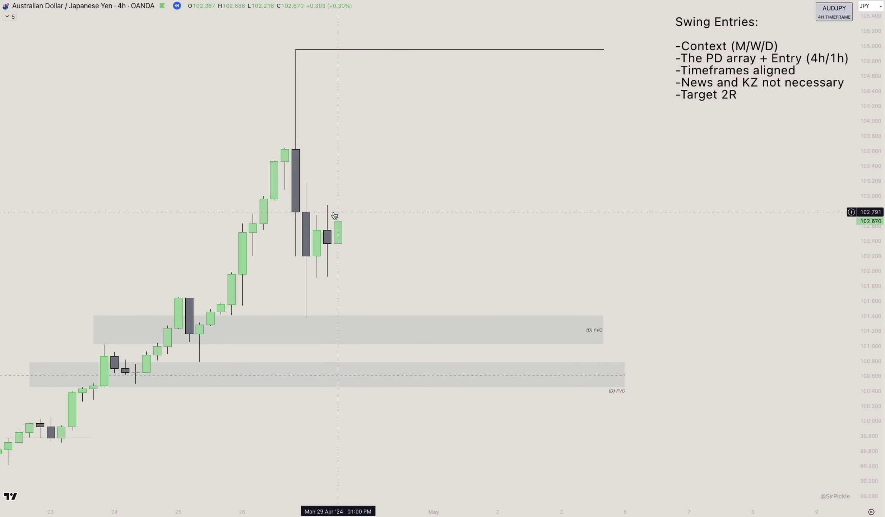
text(1h)
key(Return)
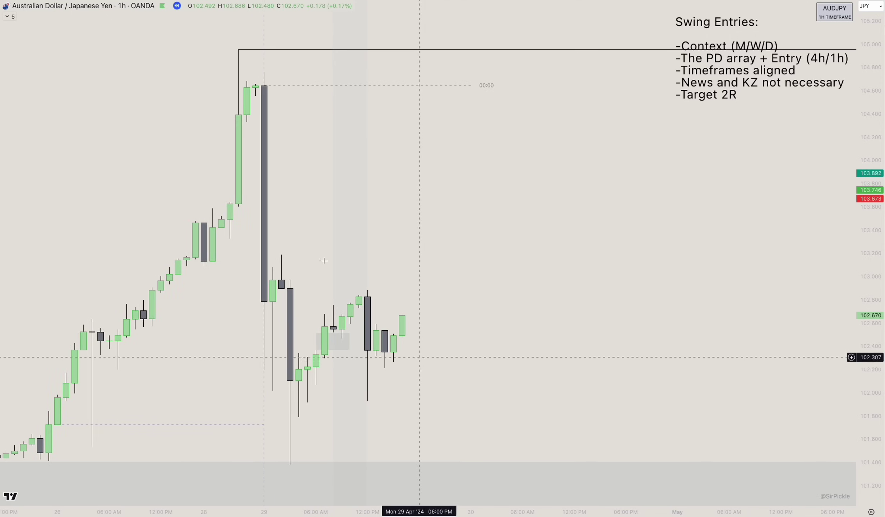
text(4h)
key(Return)
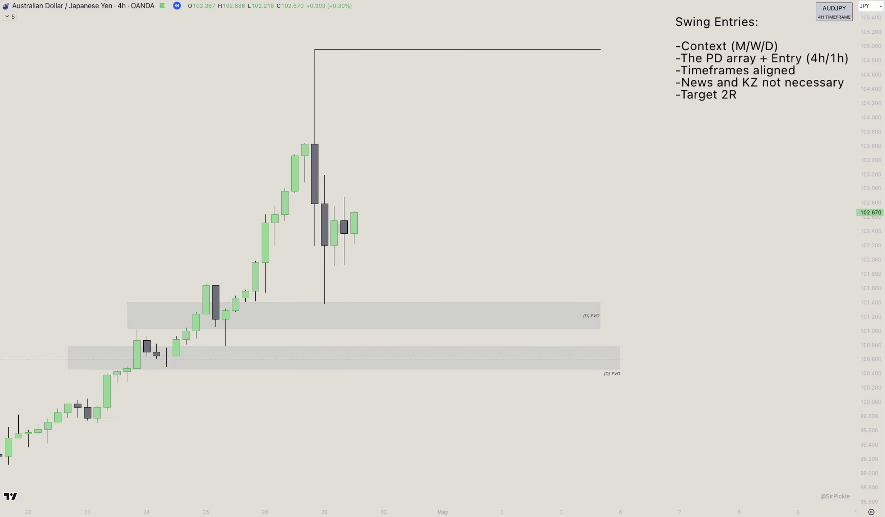
text(1h)
key(Return)
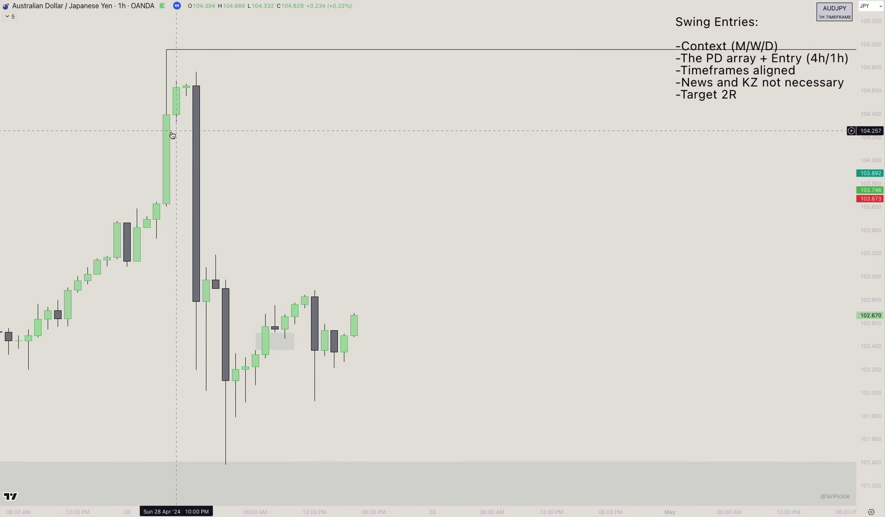
text(4h)
key(Return)
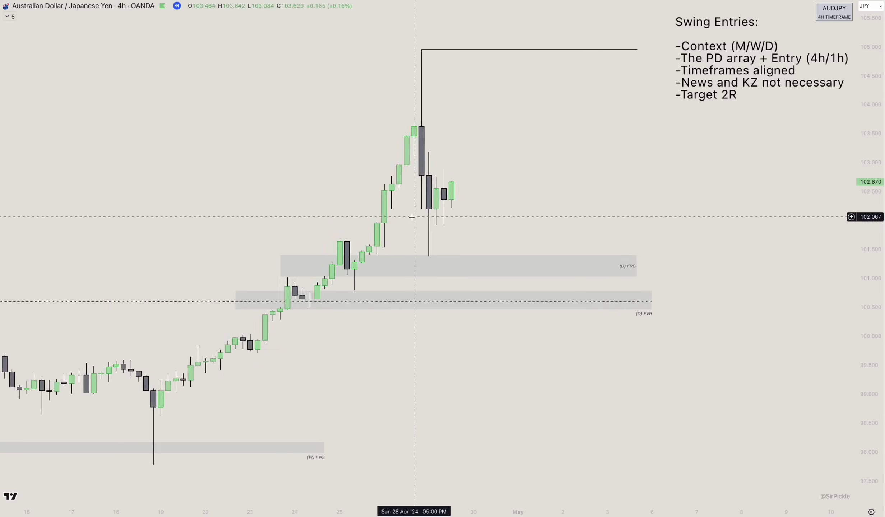
Advance the 4-hour replay past the large bearish candle of 1 May to the bullish candle after it.
scroll(412, 217, down, 1)
scroll(471, 227, up, 3)
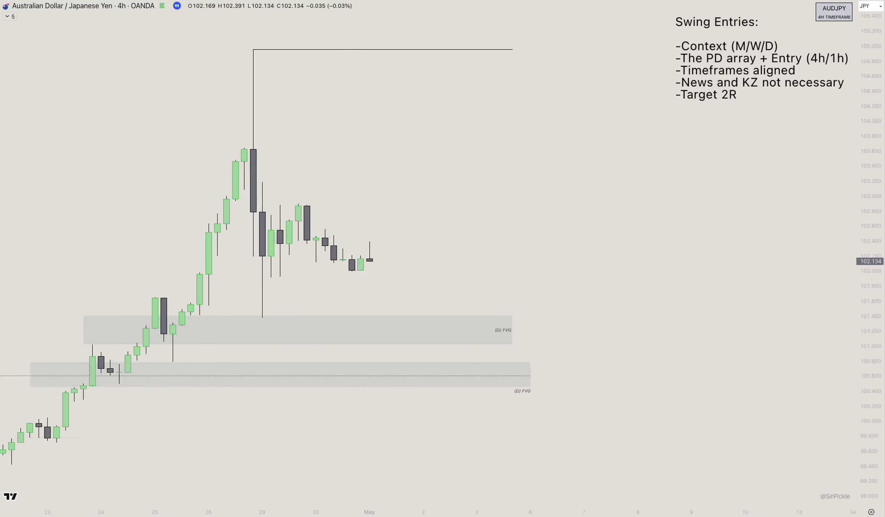
scroll(425, 400, down, 1)
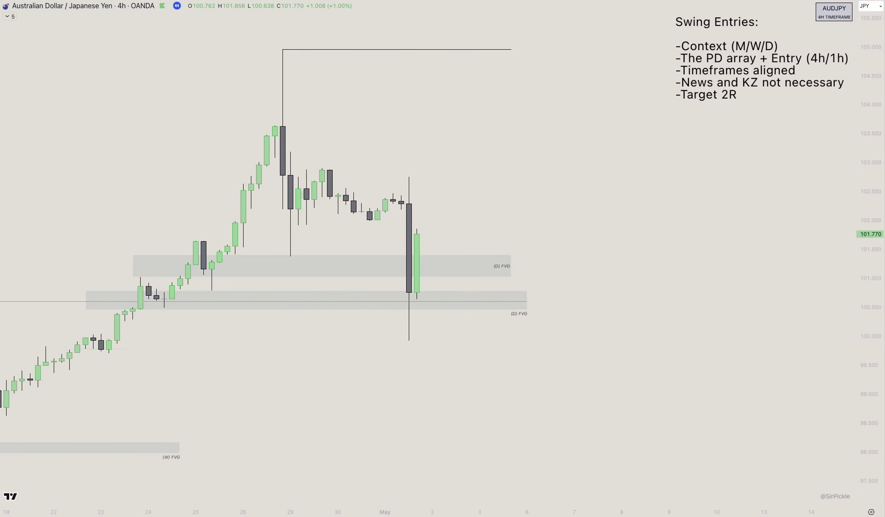
Switch to the daily timeframe and examine price against the two daily FVG boxes and the 9 April line.
text(1D)
key(Return)
scroll(438, 158, up, 4)
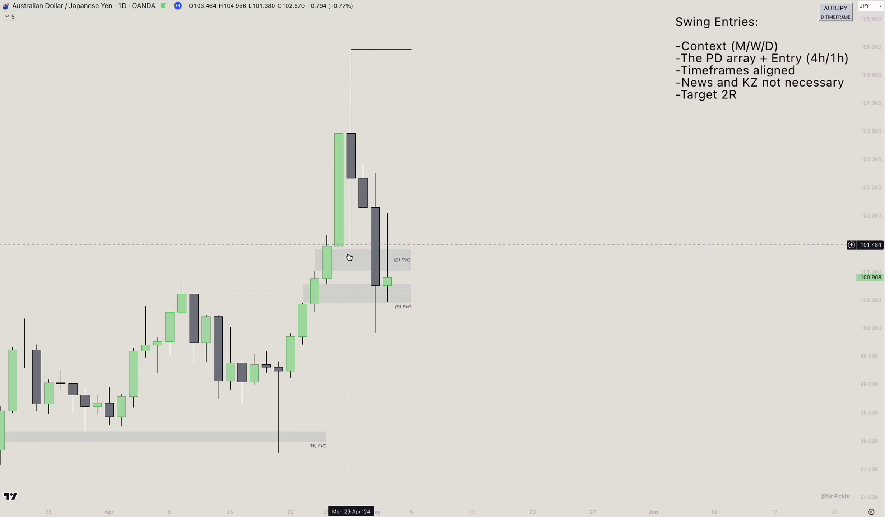
click(349, 258)
click(346, 276)
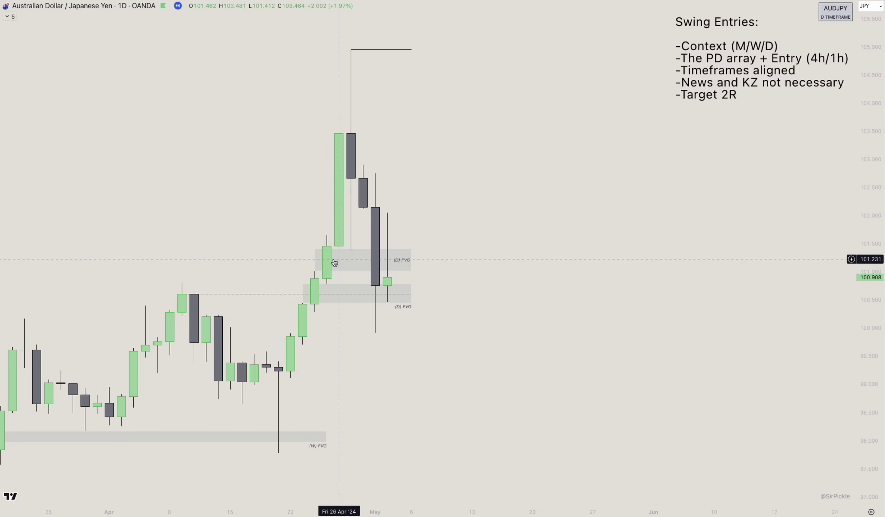
click(183, 295)
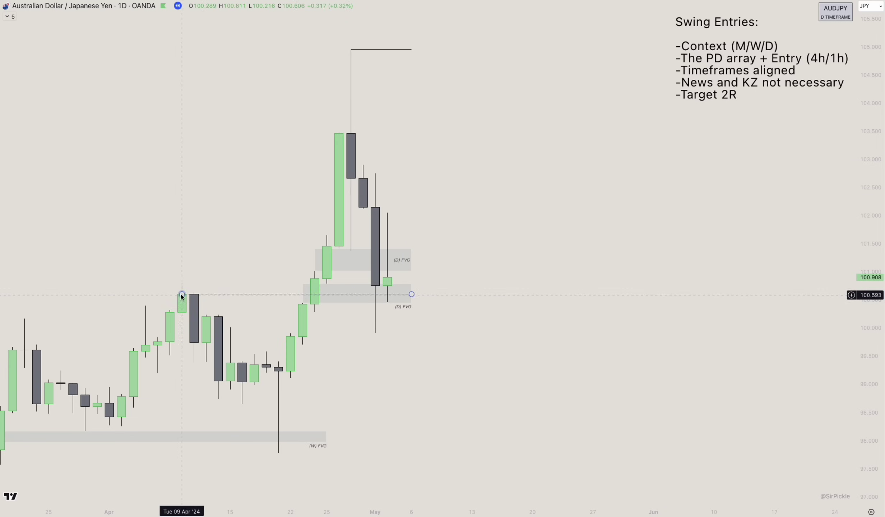
scroll(290, 255, up, 2)
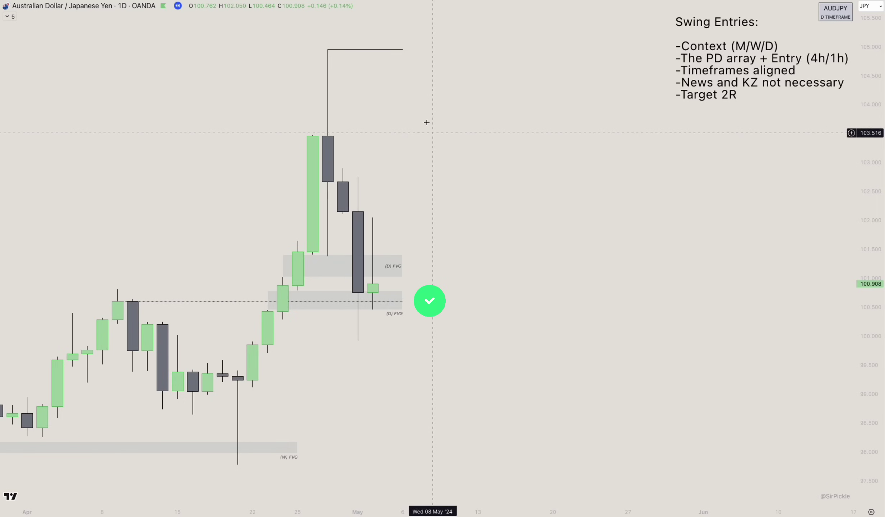
Delete the upper daily FVG box and review the daily candles around the remaining daily FVG.
click(401, 268)
key(Delete)
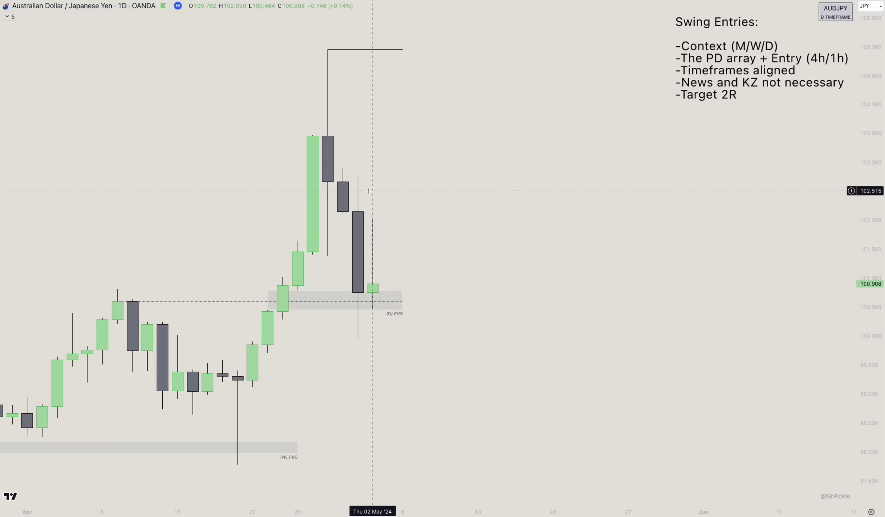
scroll(376, 237, down, 2)
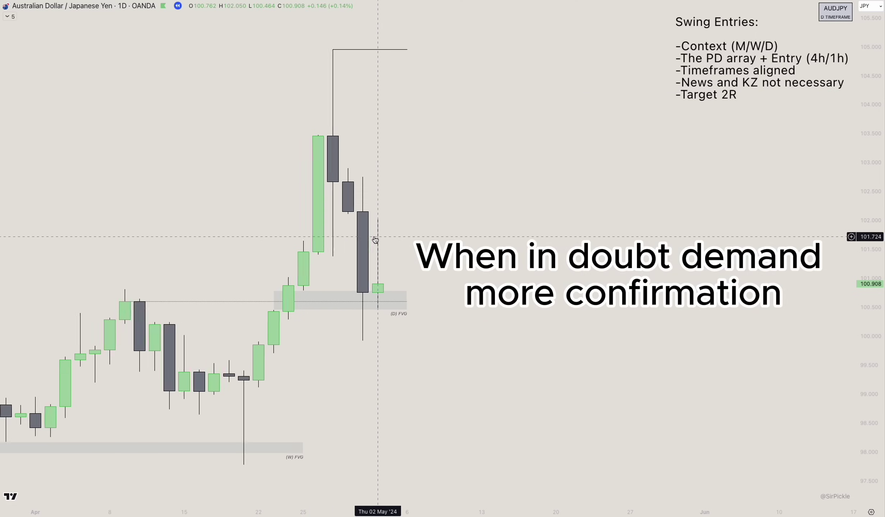
scroll(399, 163, up, 2)
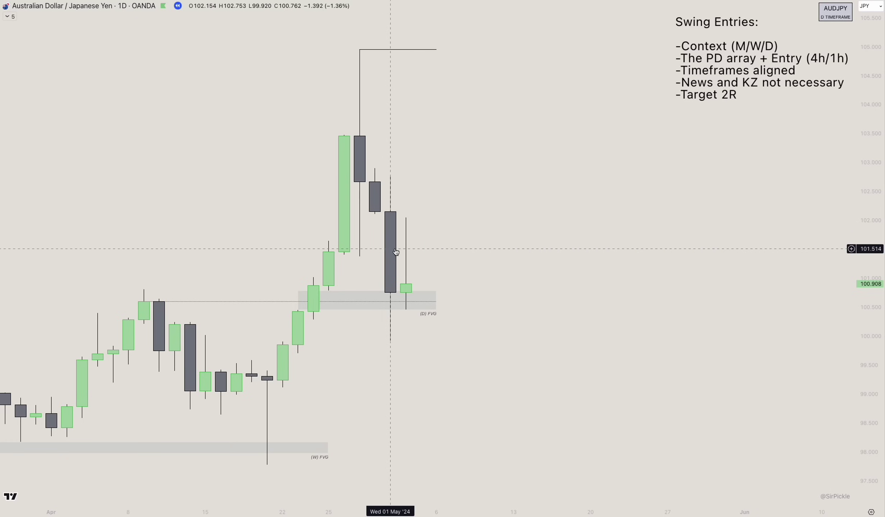
Return to the 4-hour timeframe and advance the replay candle by candle to the second bullish candle of 5 May.
text(4h)
key(Return)
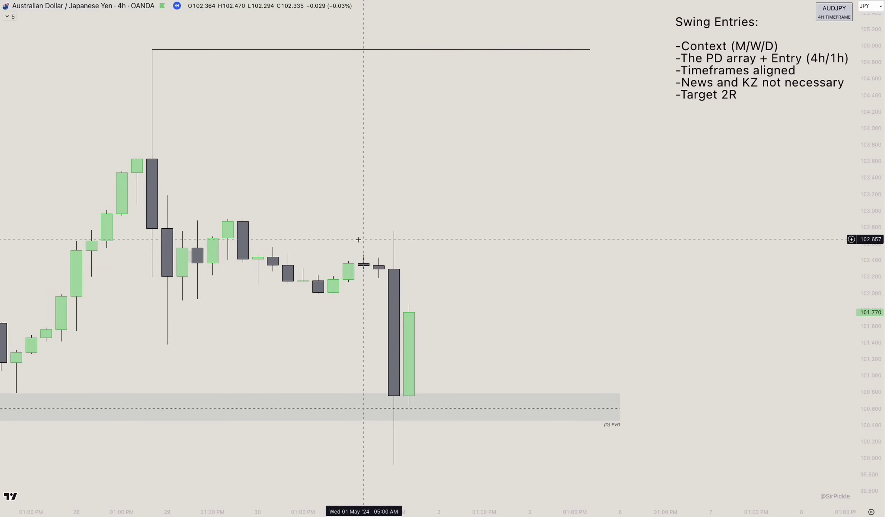
scroll(363, 239, down, 3)
scroll(489, 257, down, 1)
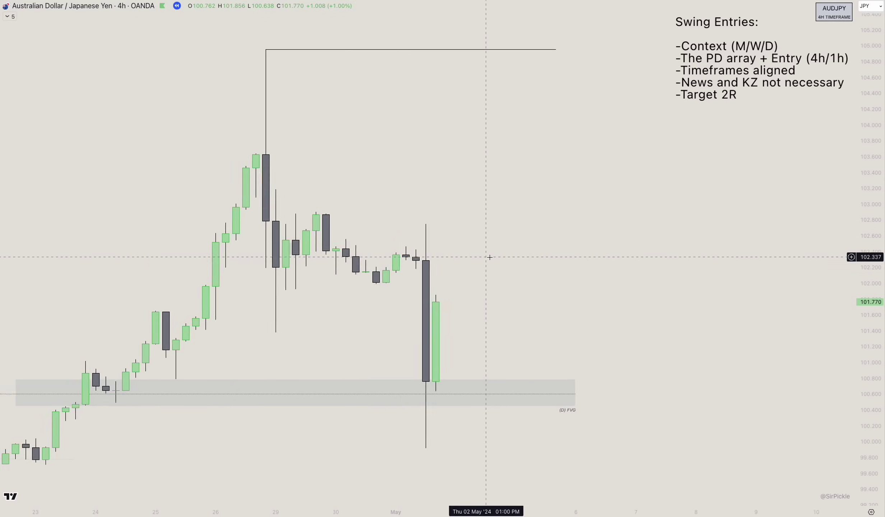
scroll(486, 256, right, 2)
key(shift+Right)
key(shift+Right)
key(shift+Right)
key(shift+Right)
key(shift+Right)
key(shift+Right)
key(shift+Right)
key(shift+Right)
key(shift+Right)
key(shift+Right)
key(shift+Right)
key(shift+Right)
key(shift+Right)
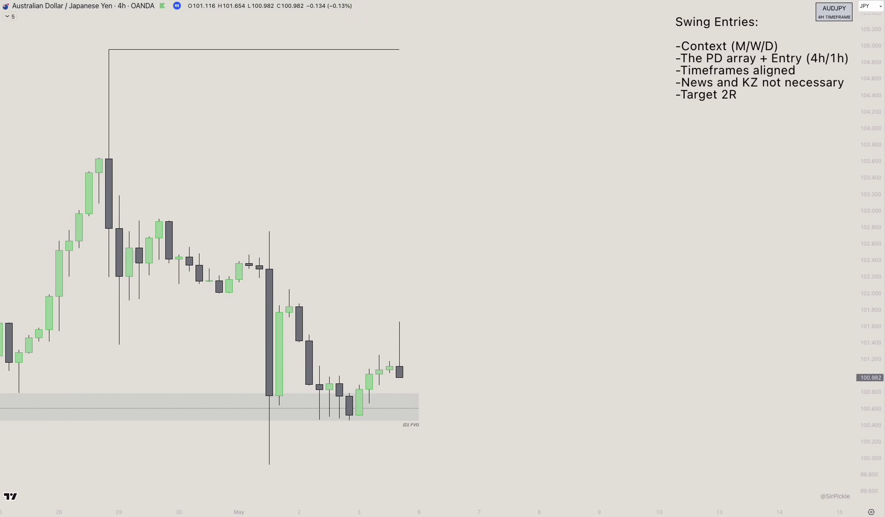
scroll(507, 379, left, 3)
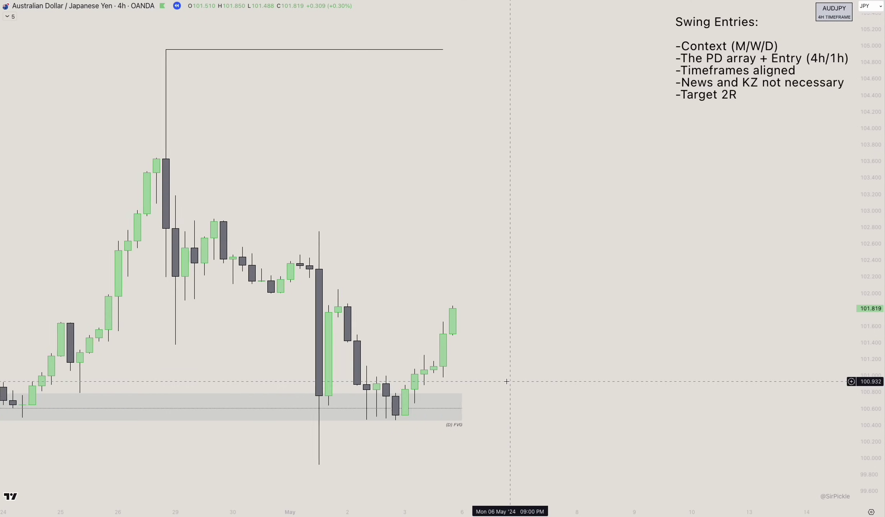
scroll(473, 349, right, 3)
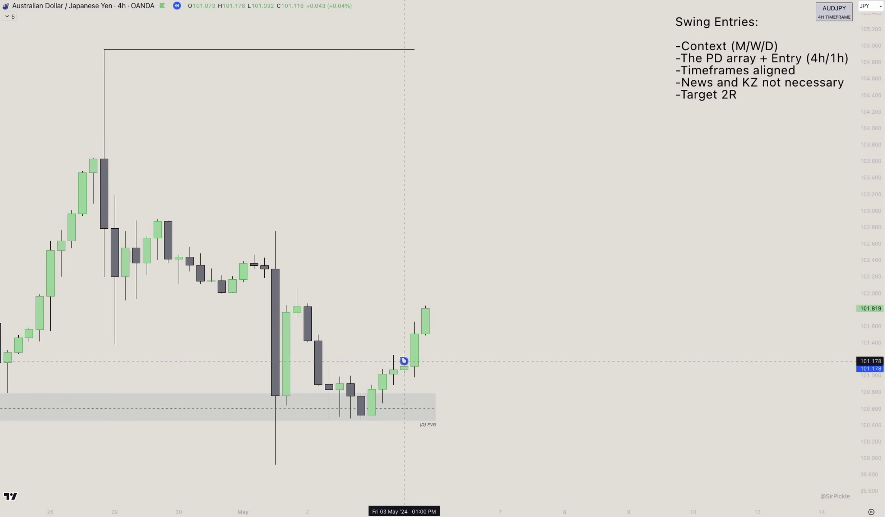
Box the gap from 101.178 to 101.488 through 6 May, label it 4h BAG, and mark the 5 May high at 101.654 with a short line.
mouse_move(404, 361)
mouse_down()
mouse_move(425, 336)
mouse_move(435, 349)
mouse_up()
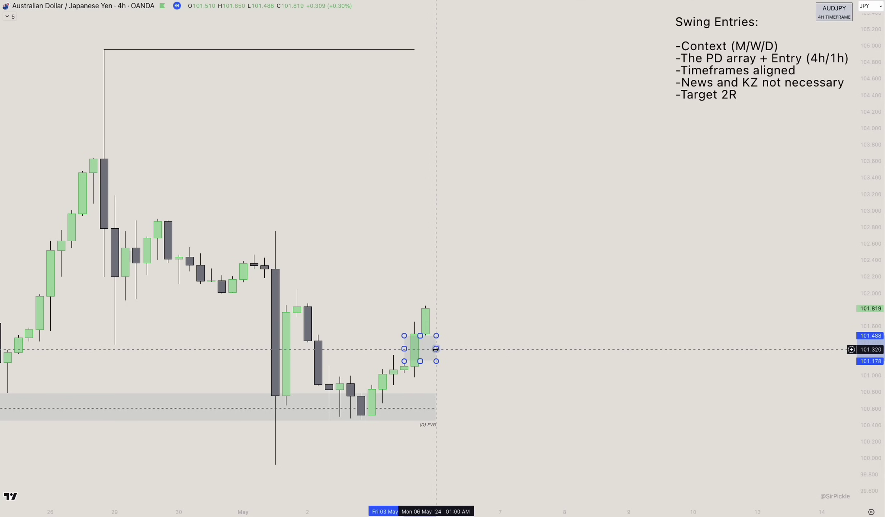
right_click(435, 350)
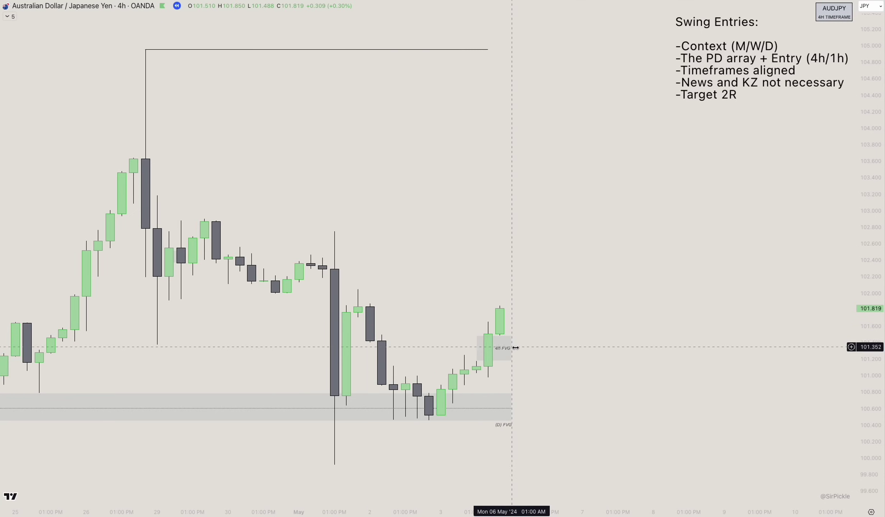
right_click(515, 348)
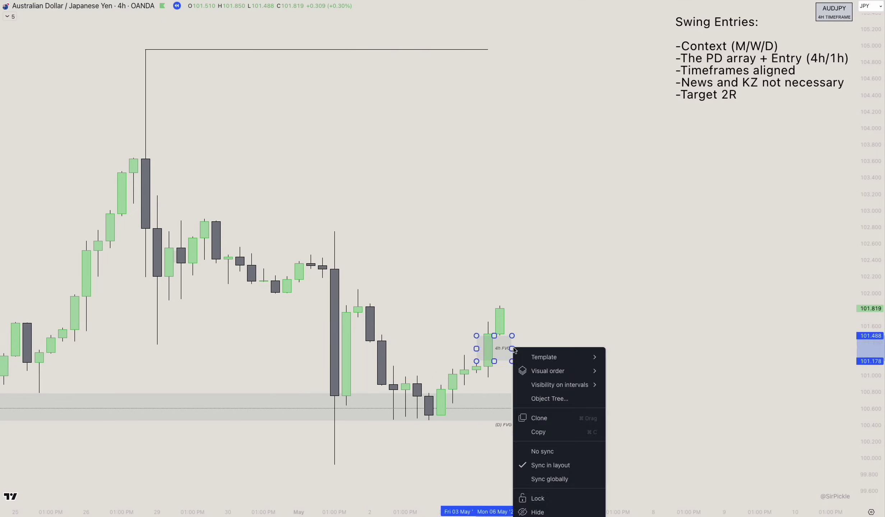
mouse_move(555, 355)
click(622, 449)
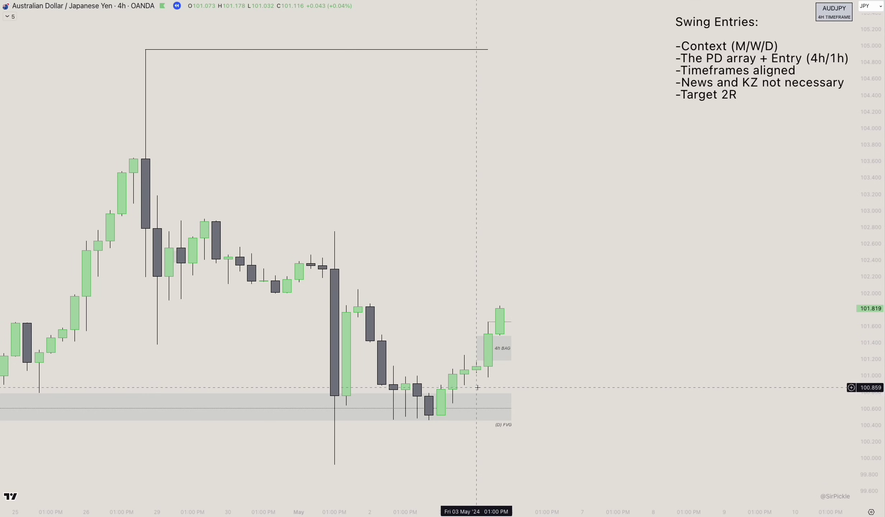
click(512, 322)
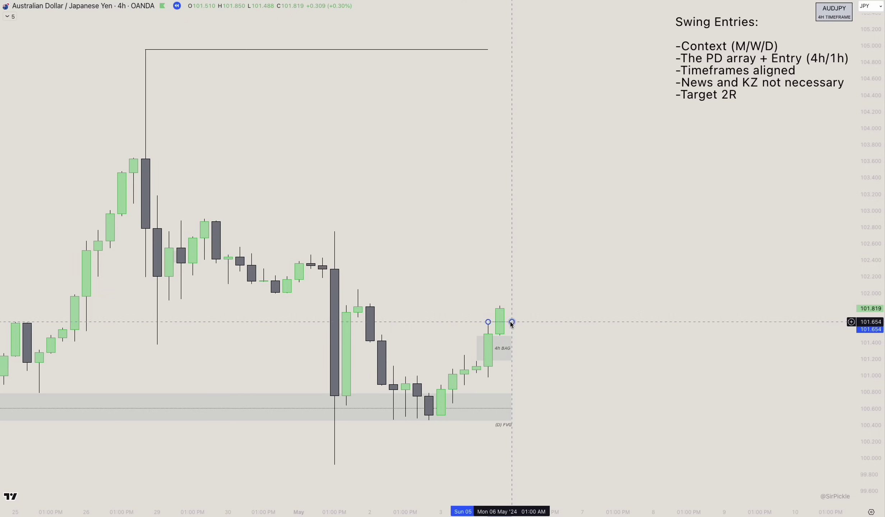
click(535, 342)
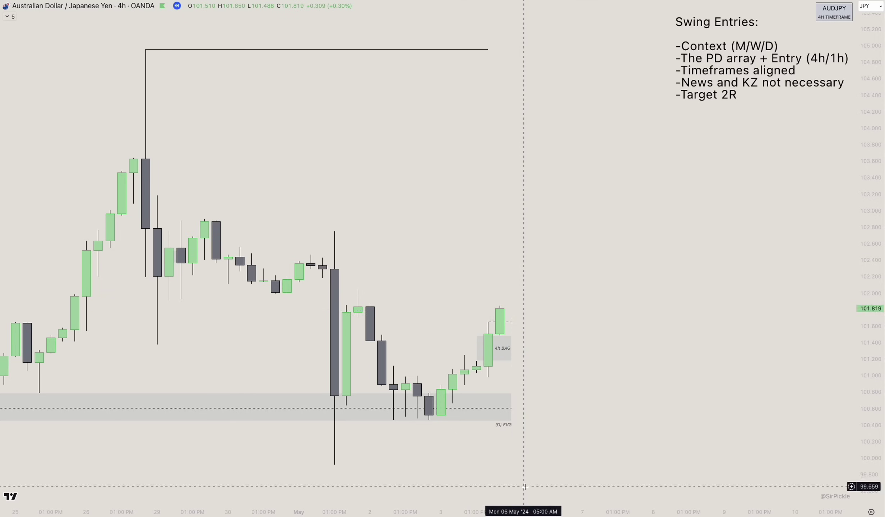
Place a long position with entry at 101.813, stop at 100.982 and a 2R target at 103.474.
click(524, 308)
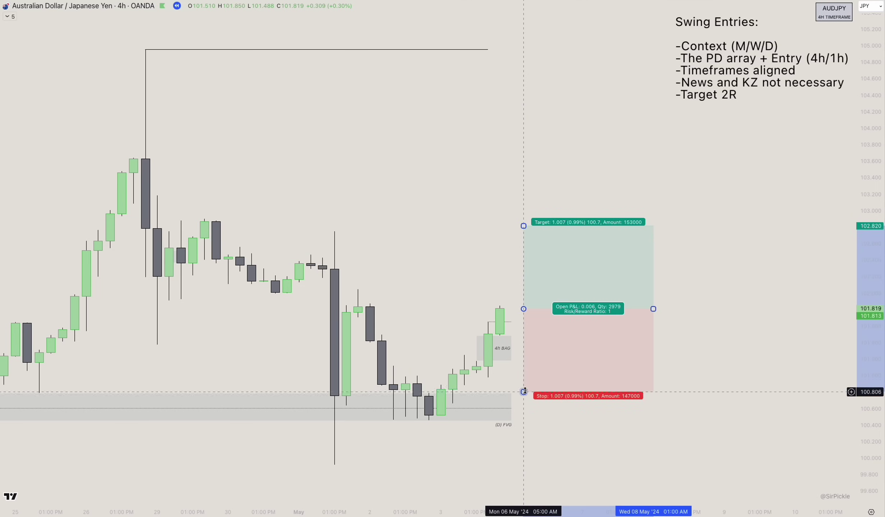
drag(524, 392, 524, 377)
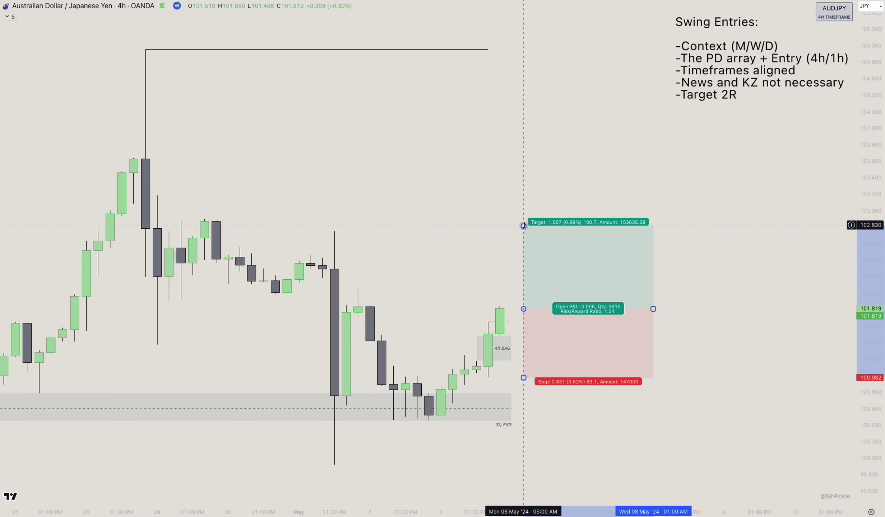
drag(524, 225, 523, 172)
Shift the long position forward in time so it spans 8 May to 10 May.
key(Right)
key(Right)
key(Right)
key(Right)
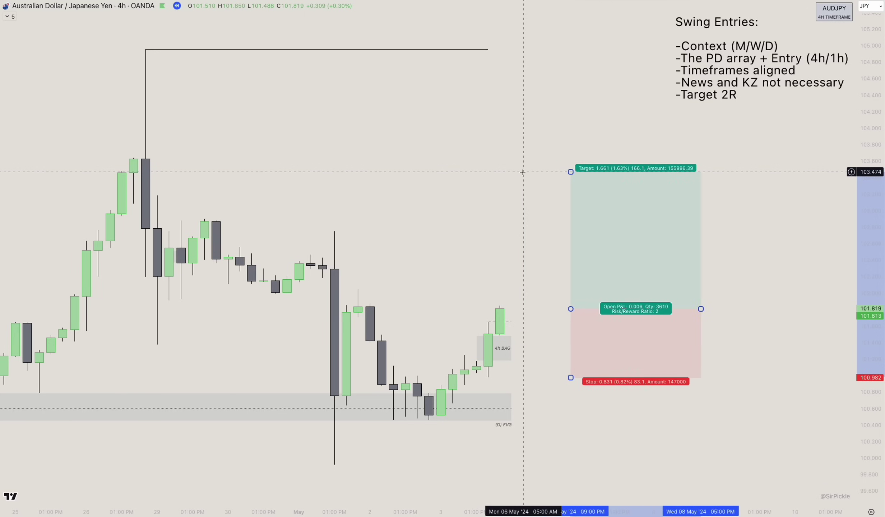
key(Right)
key(Right)
key(Right)
key(Right)
key(Right)
key(Right)
key(Right)
key(Right)
key(Right)
key(Right)
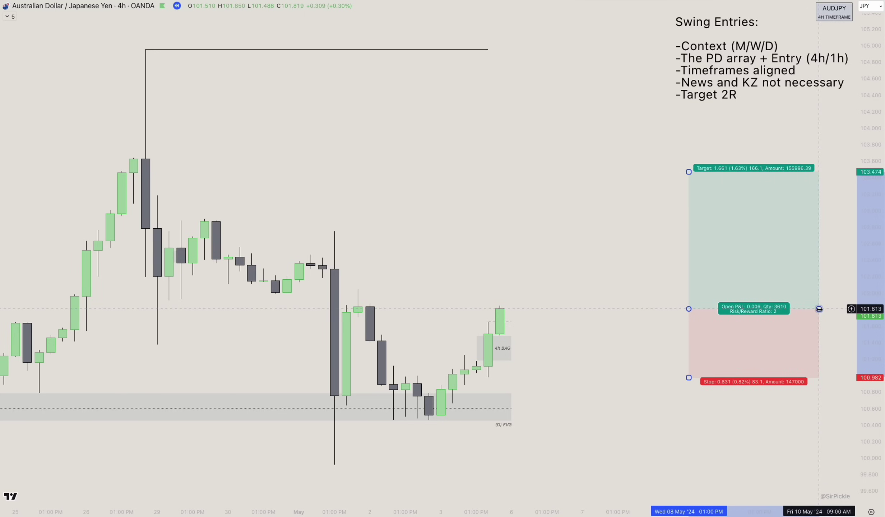
Shorten the first long position in time and add a second one with entry at 101.755, stop at 100.982 and target at 103.301.
drag(820, 309, 771, 310)
click(592, 322)
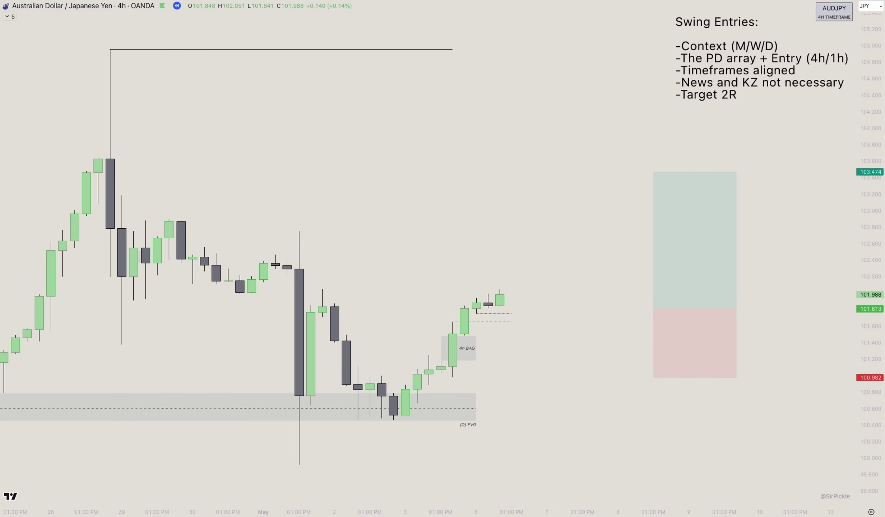
click(534, 315)
drag(535, 397, 452, 377)
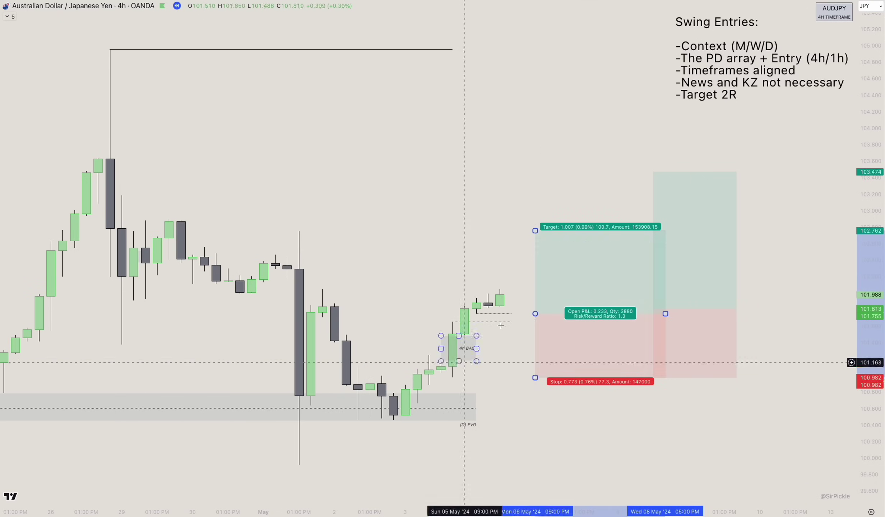
drag(535, 230, 536, 182)
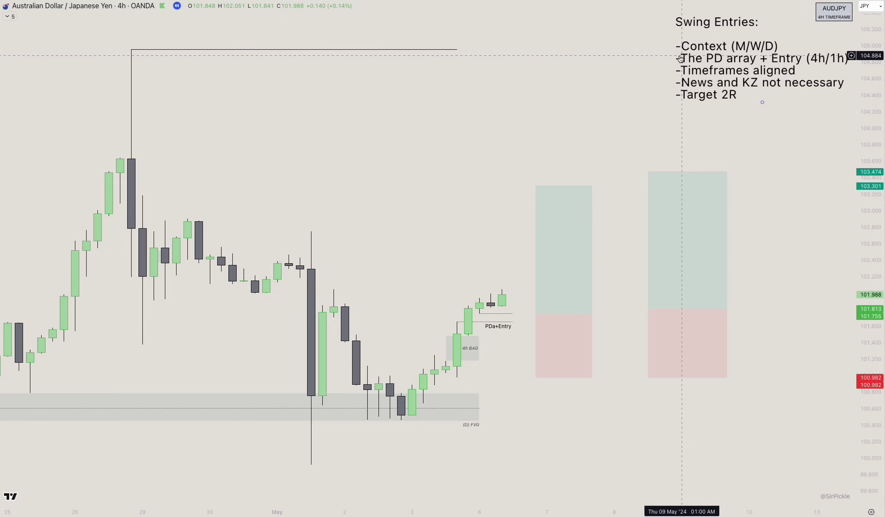
Advance the replay to the 7 May 01:00 candle and shift the second long position slightly forward in time.
scroll(500, 387, down, 1)
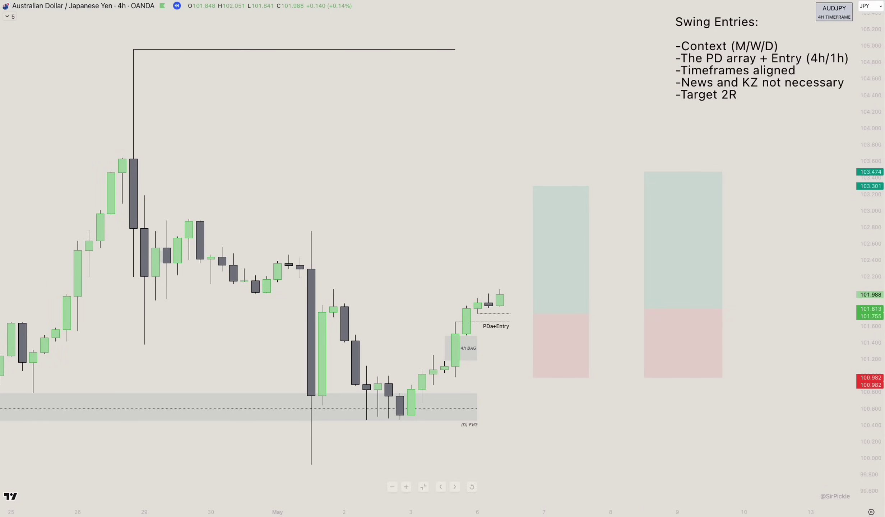
key(shift+Right)
key(shift+Right)
key(shift+Right)
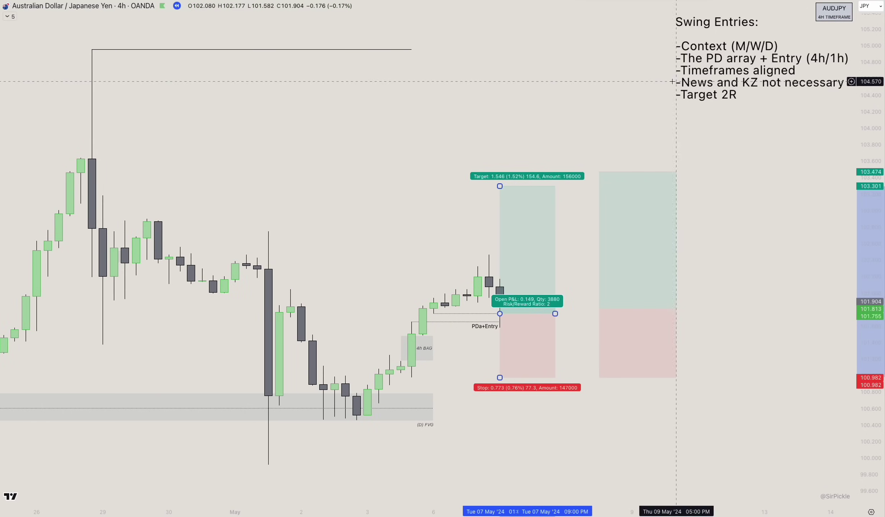
drag(525, 330, 536, 332)
click(480, 344)
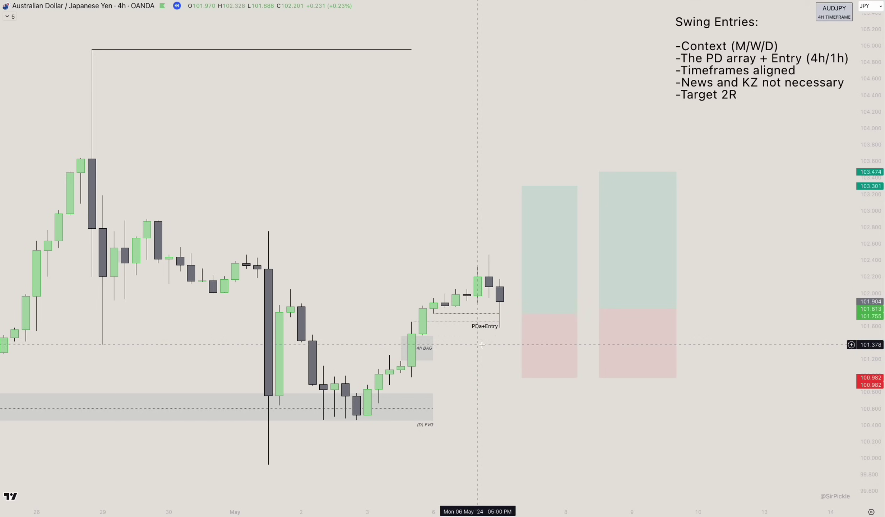
Extend the high line at 104.956 forward to the 7 May 01:00 candle.
scroll(485, 355, down, 1)
drag(409, 49, 496, 49)
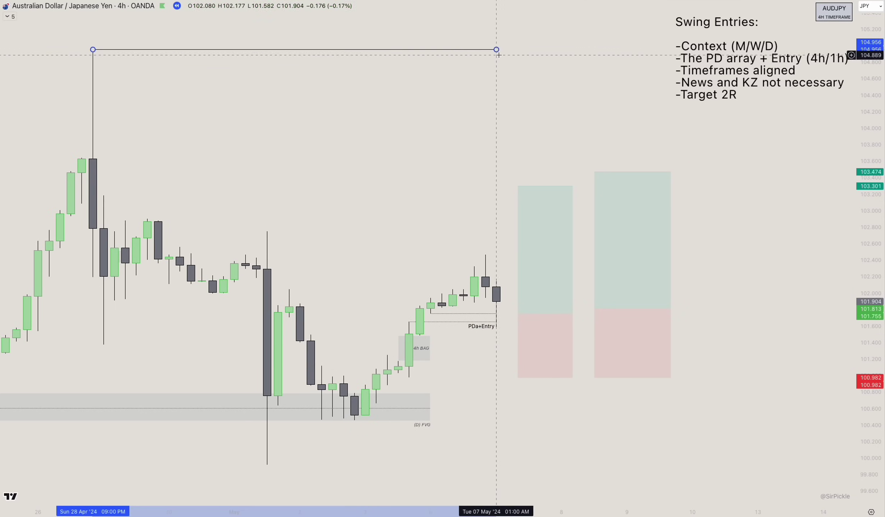
click(455, 407)
scroll(490, 362, down, 1)
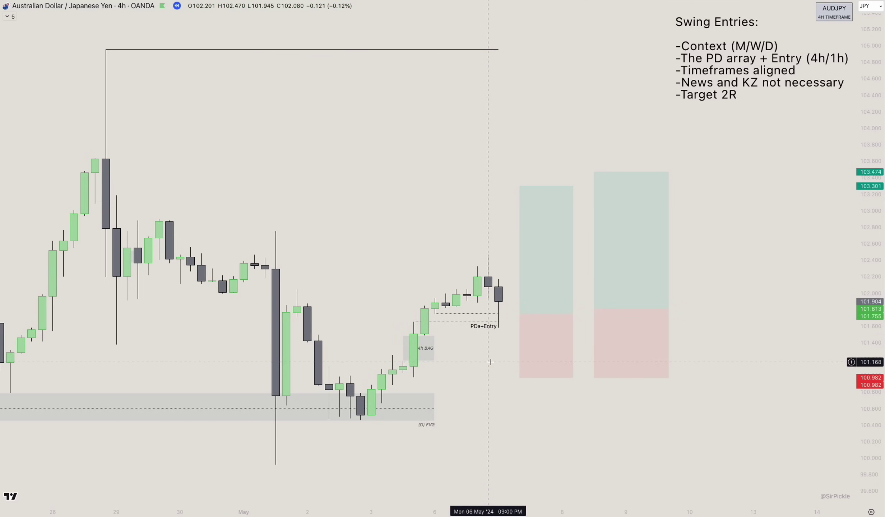
Advance the replay candle by candle to 14 May to follow price through both long positions' targets.
scroll(490, 362, down, 1)
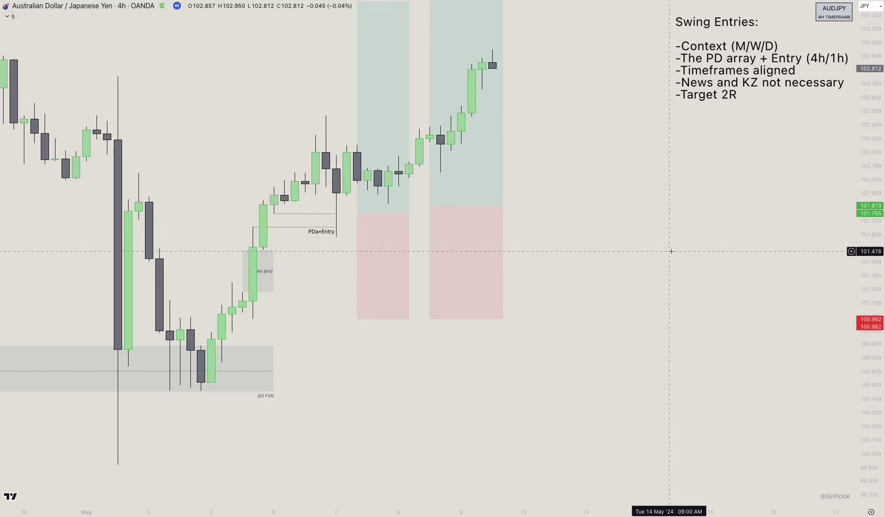
scroll(671, 252, down, 3)
scroll(466, 332, left, 3)
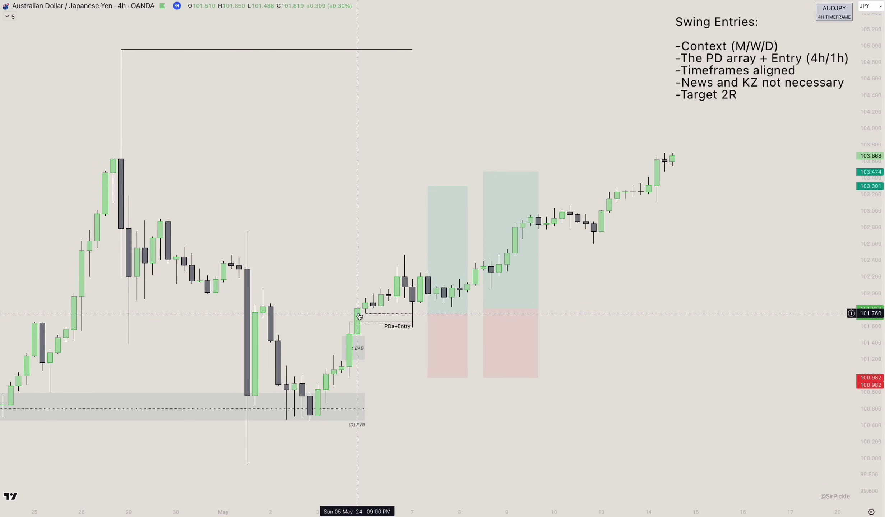
mouse_move(507, 315)
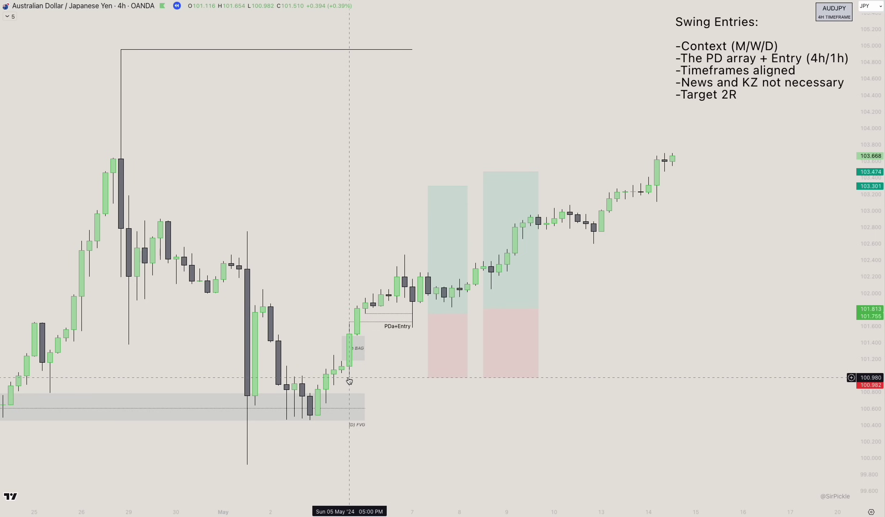
Extend the 4h BAG box a few candles further into 6 May.
drag(365, 349, 383, 348)
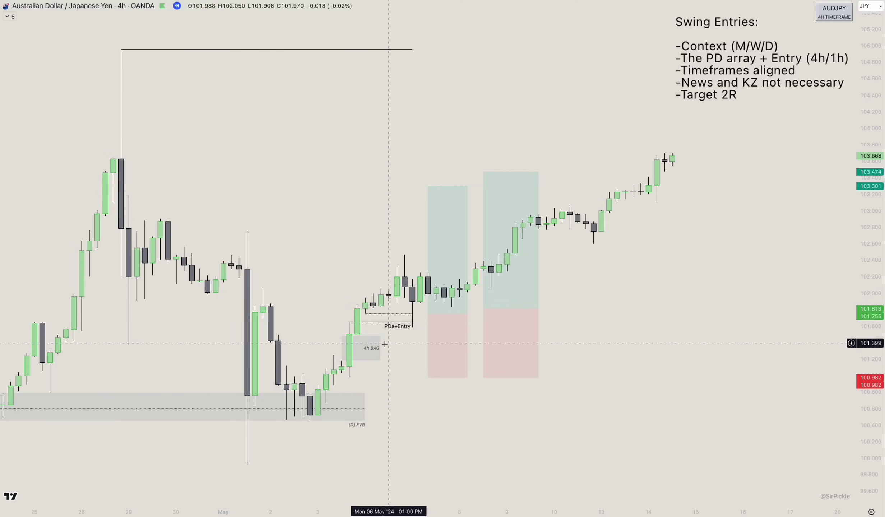
mouse_move(380, 348)
mouse_down()
mouse_move(397, 349)
mouse_move(381, 351)
mouse_up()
click(380, 378)
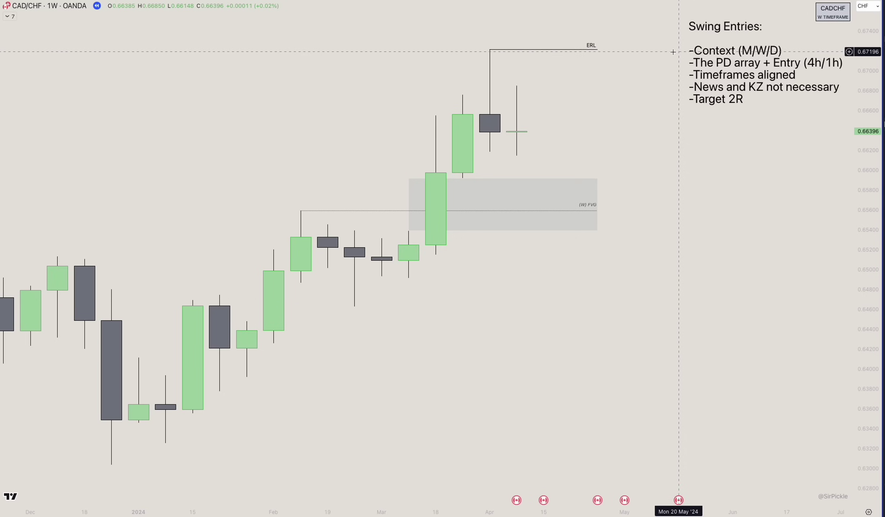
Switch the CADCHF chart to the monthly timeframe and box the gap between the January high and March low, extended to May.
scroll(658, 94, up, 1)
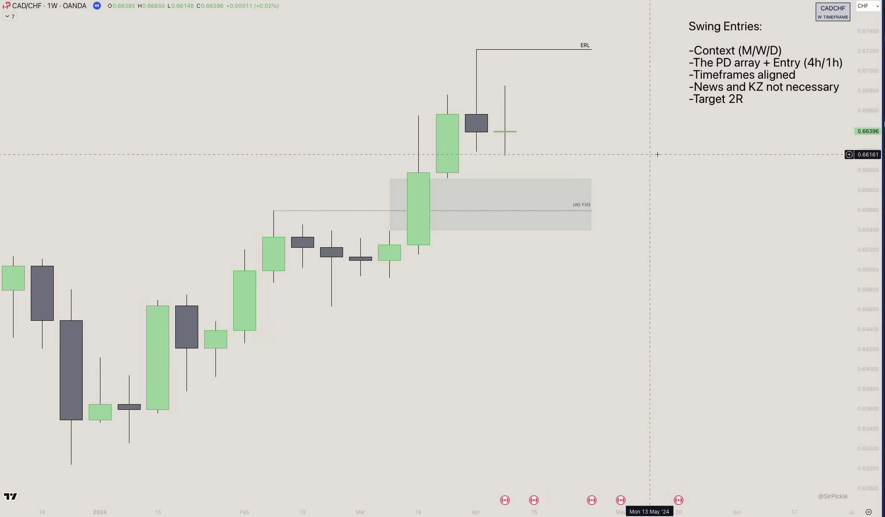
scroll(606, 202, down, 1)
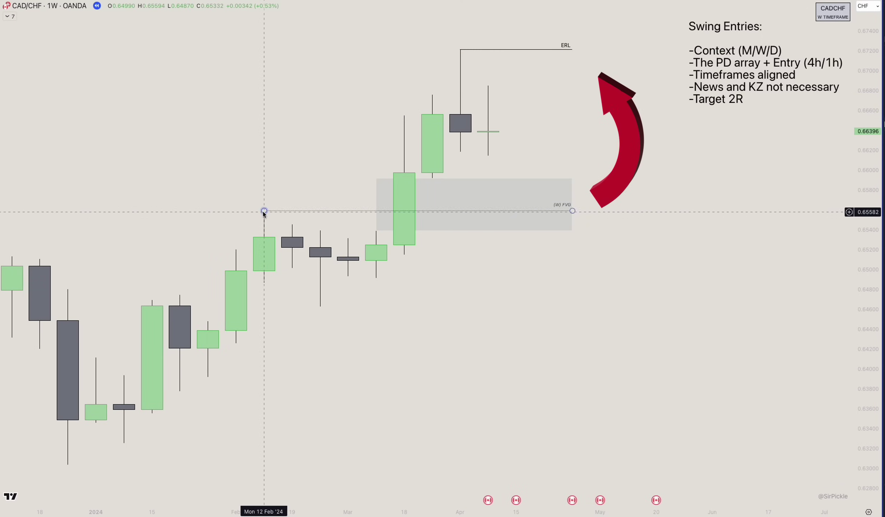
scroll(468, 310, down, 1)
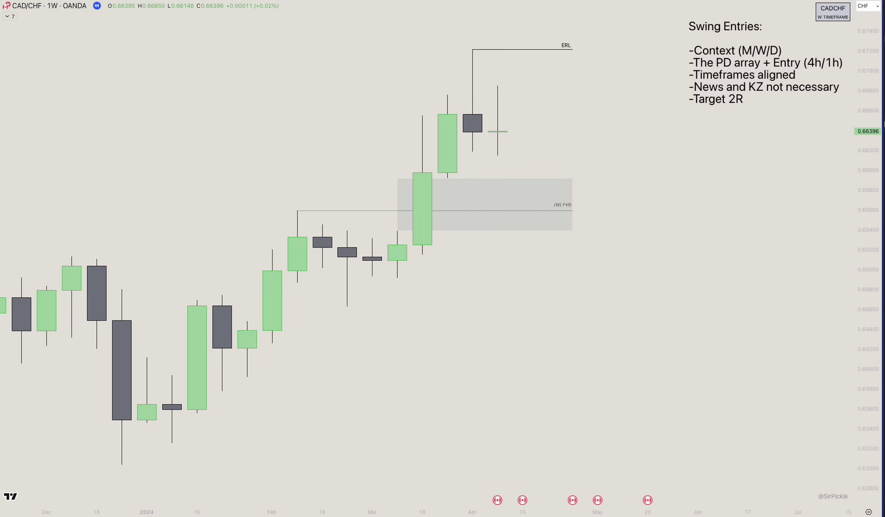
click(185, 1)
scroll(612, 332, up, 2)
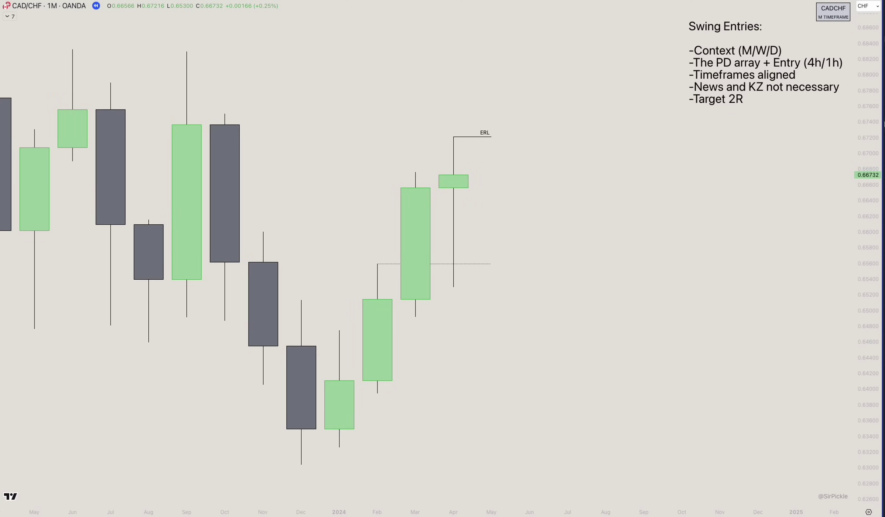
drag(339, 340, 485, 325)
click(506, 275)
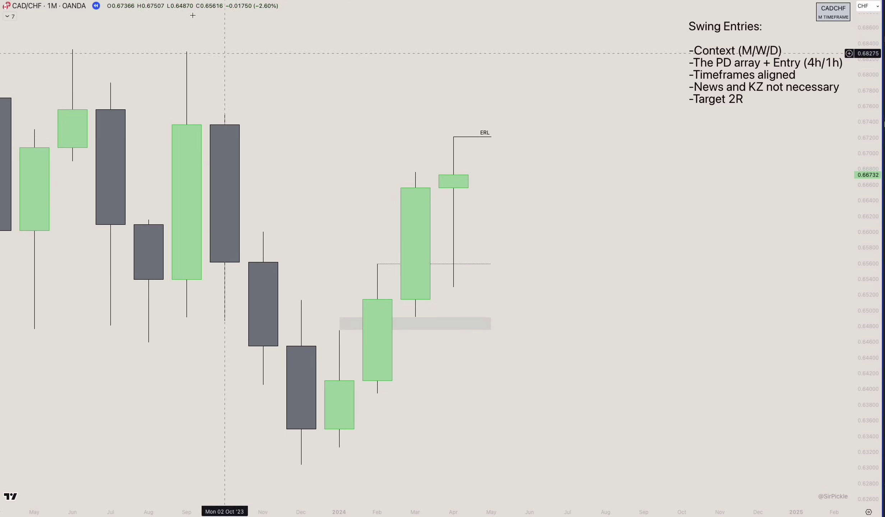
Return to the weekly timeframe and review the weekly FVG against the ERL high above price.
click(187, 0)
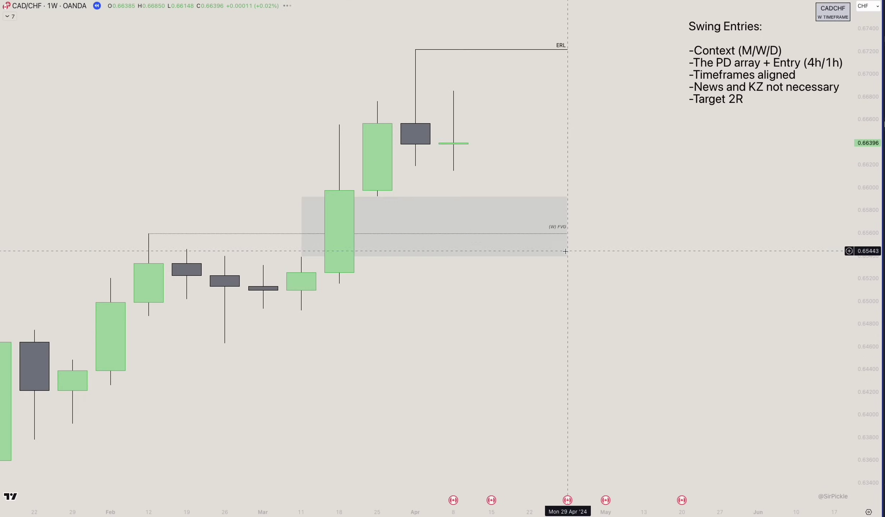
scroll(578, 248, down, 5)
scroll(587, 243, up, 2)
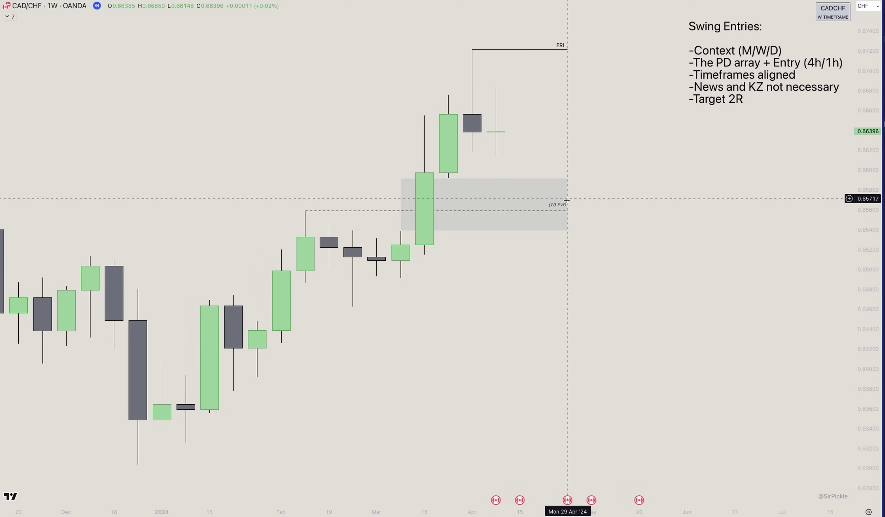
scroll(576, 197, up, 2)
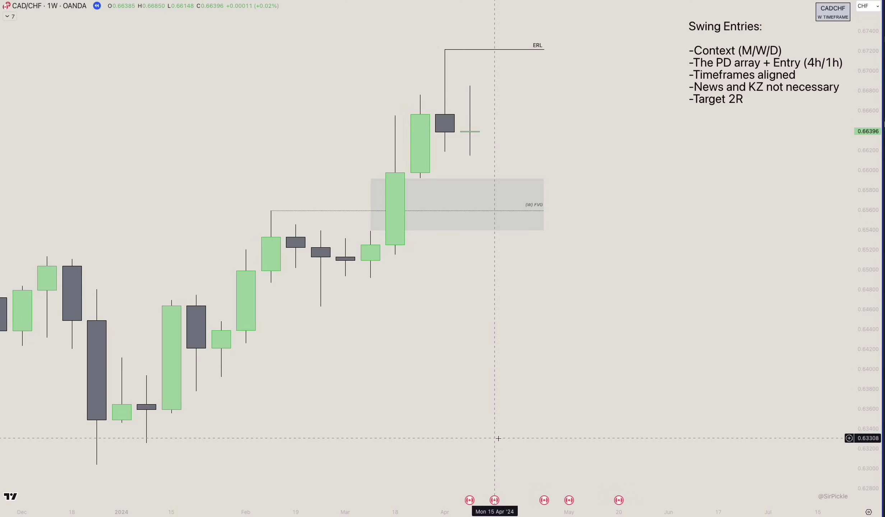
scroll(530, 341, right, 1)
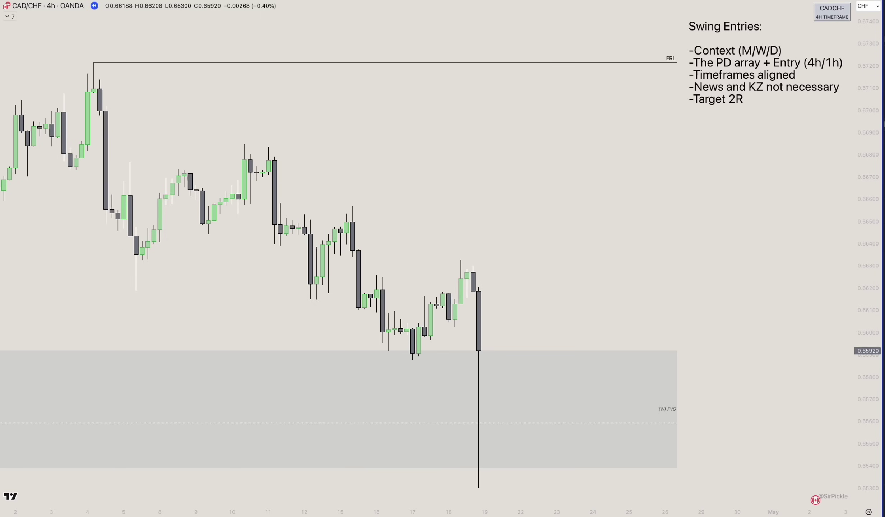
Sketch a zigzag price projection from the last 4-hour candle up to 0.66583 on 23 April, and delete it.
click(485, 353)
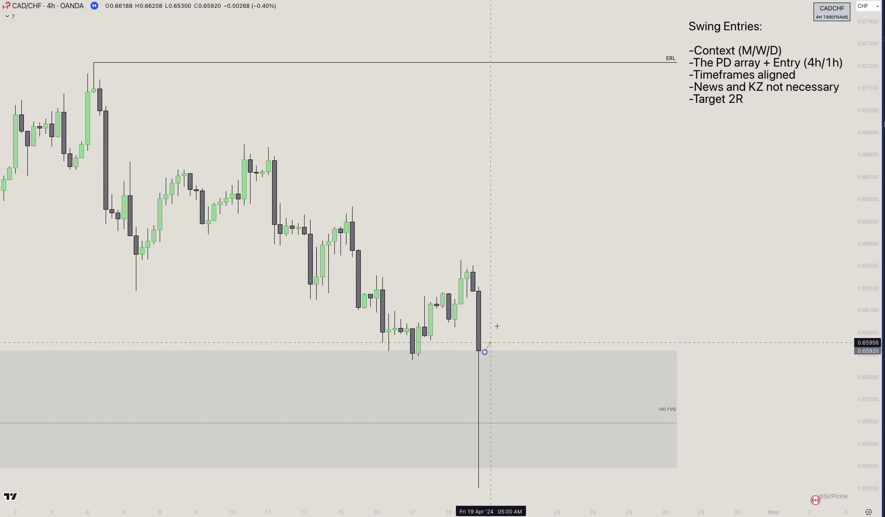
click(520, 249)
click(539, 278)
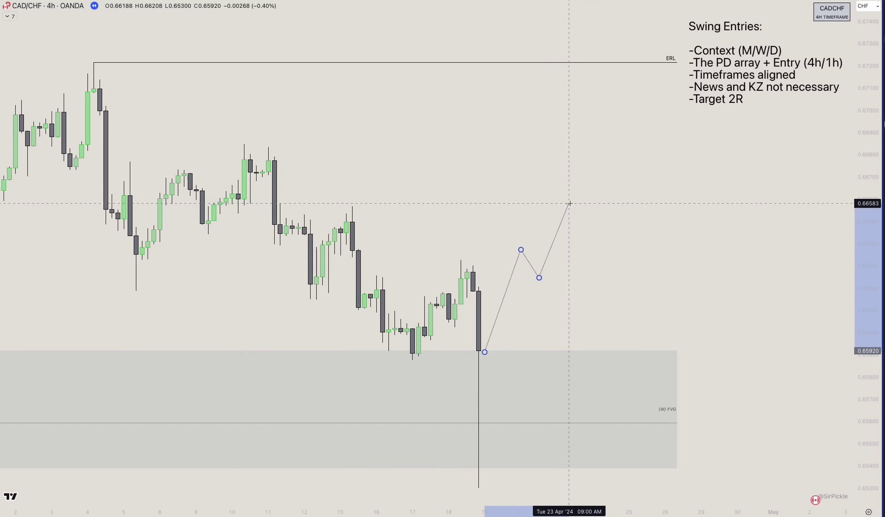
double_click(569, 204)
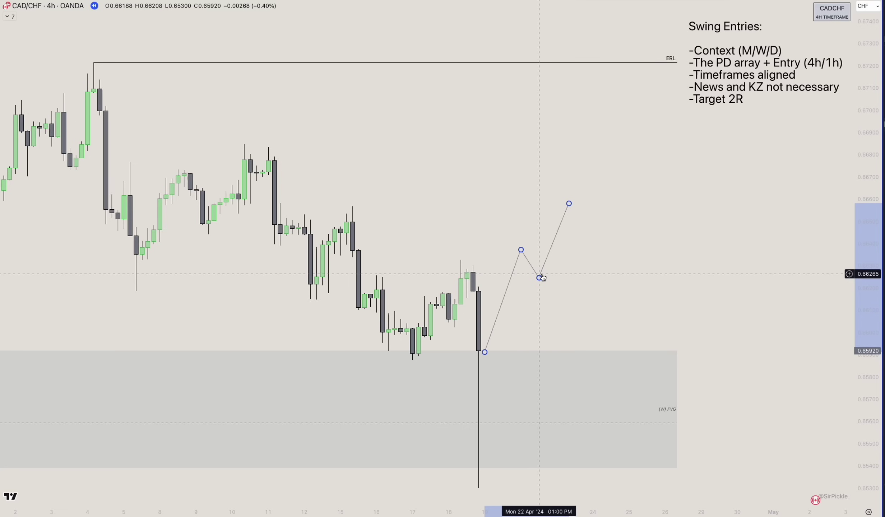
key(Delete)
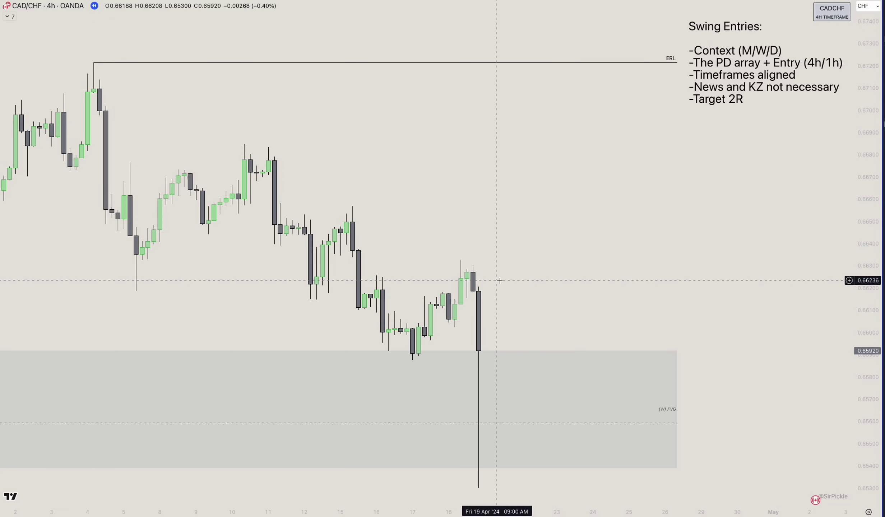
Advance the 4-hour replay to 21 April 21:00, box the gap from 0.66096 to 0.66152 and apply the (D) FVG template.
click(677, 410)
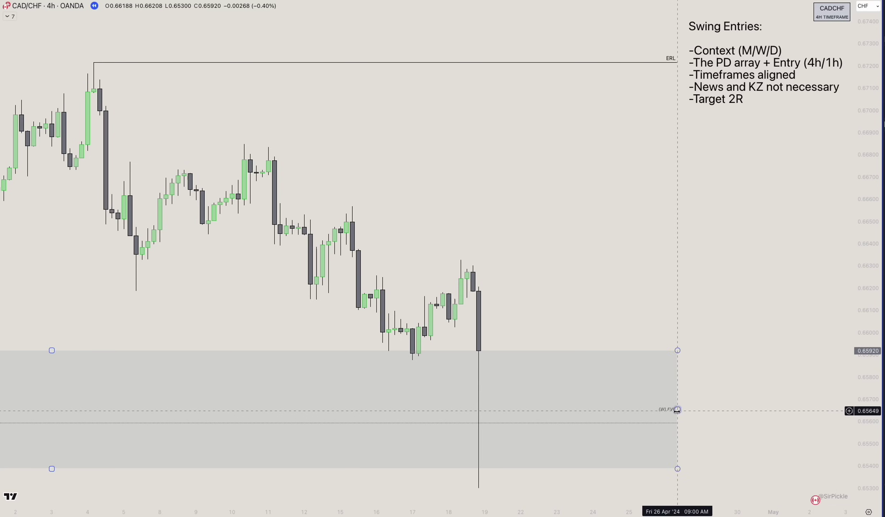
click(356, 144)
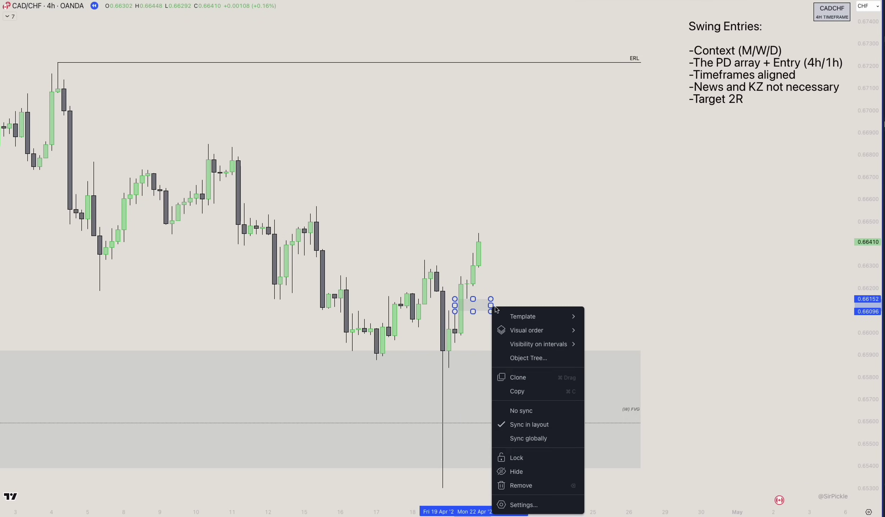
right_click(456, 302)
click(607, 352)
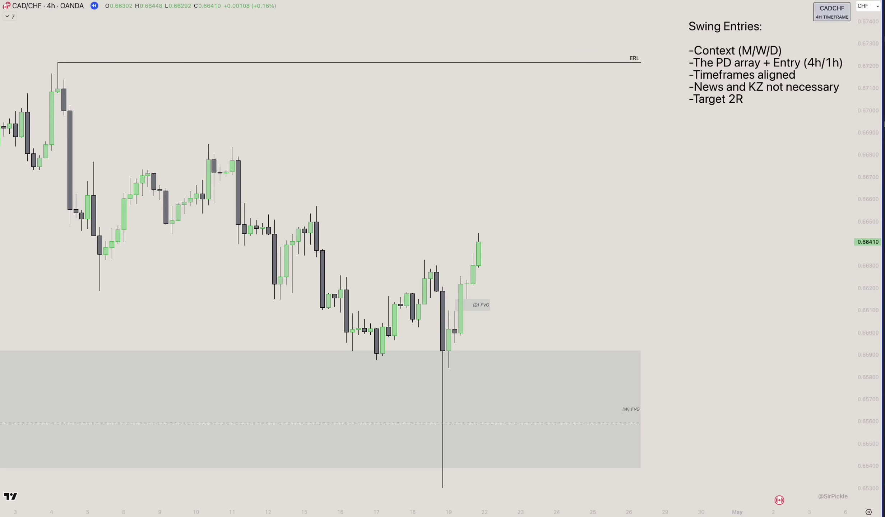
Box the 4-hour gap from 0.66238 up to the last candle's low and extend it to 22 April 13:00.
click(467, 280)
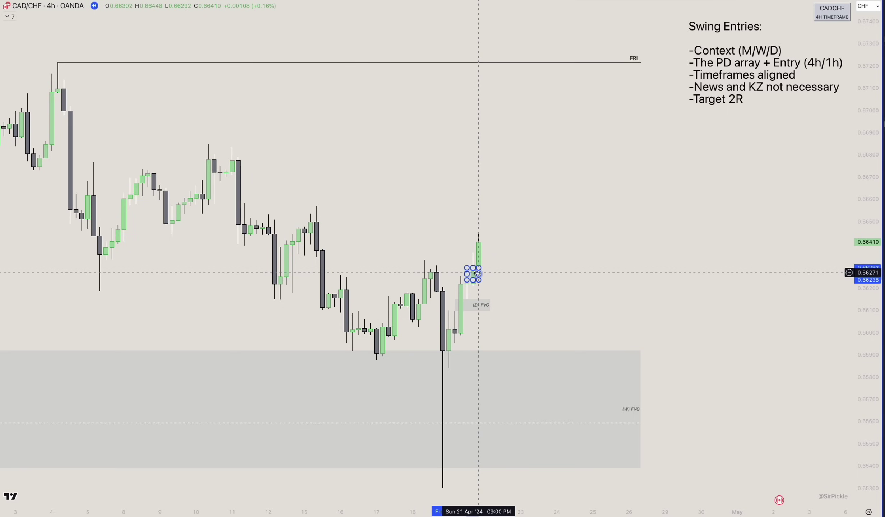
drag(478, 274, 503, 273)
click(482, 389)
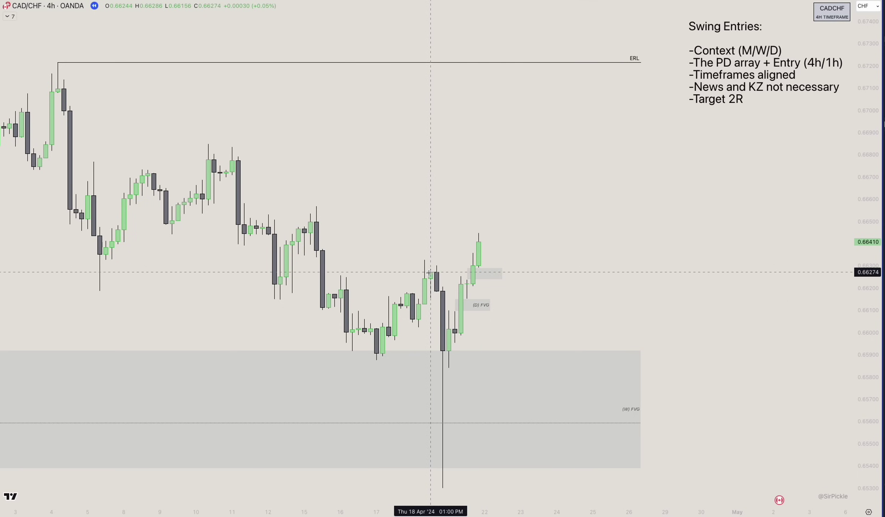
Draw horizontal lines to 22 April 13:00 from the 18 April 13:00 candle's close at 0.66274 and the 18 April 05:00 candle's open.
shift+click(503, 275)
drag(430, 270, 430, 272)
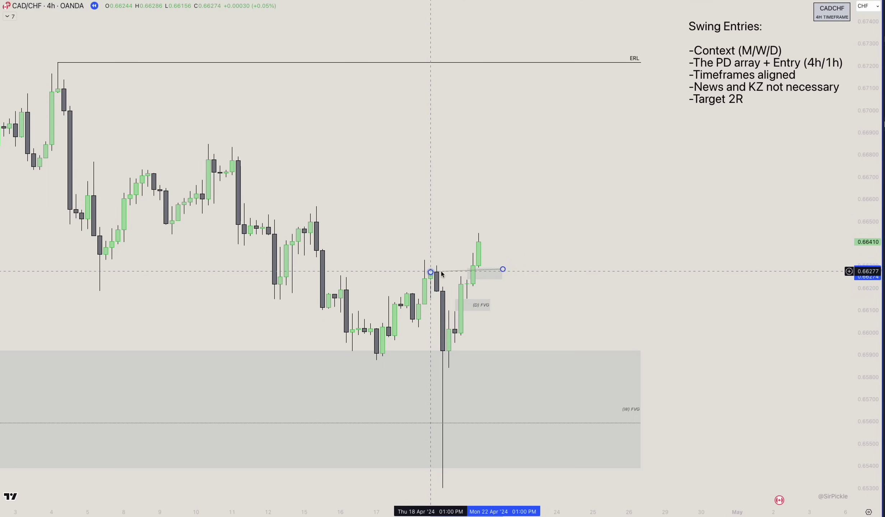
drag(503, 269, 503, 272)
click(519, 263)
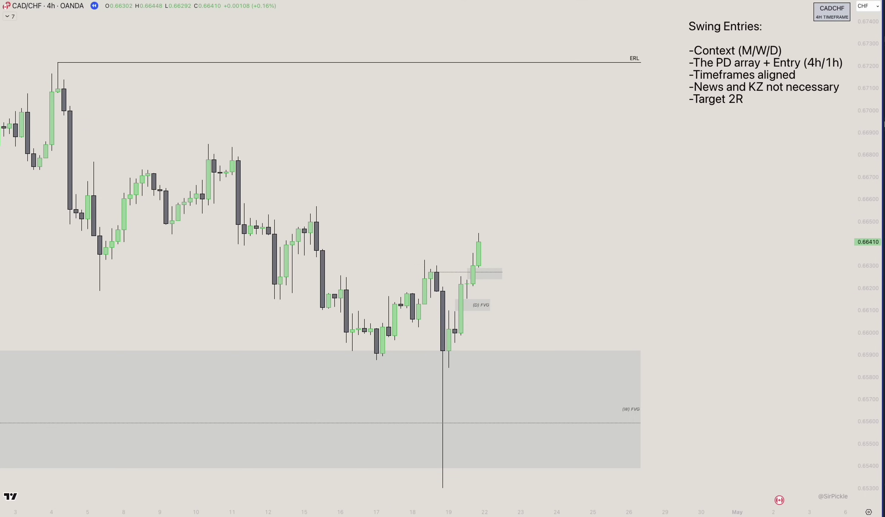
click(418, 319)
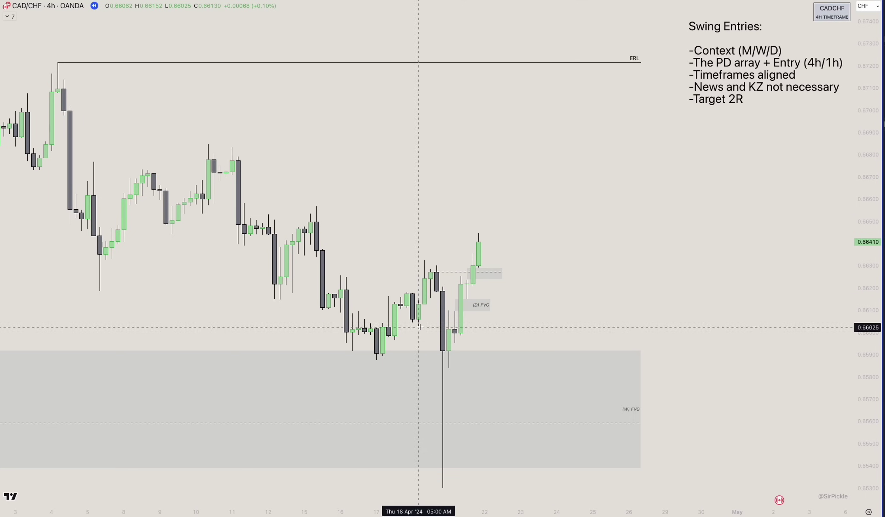
click(502, 318)
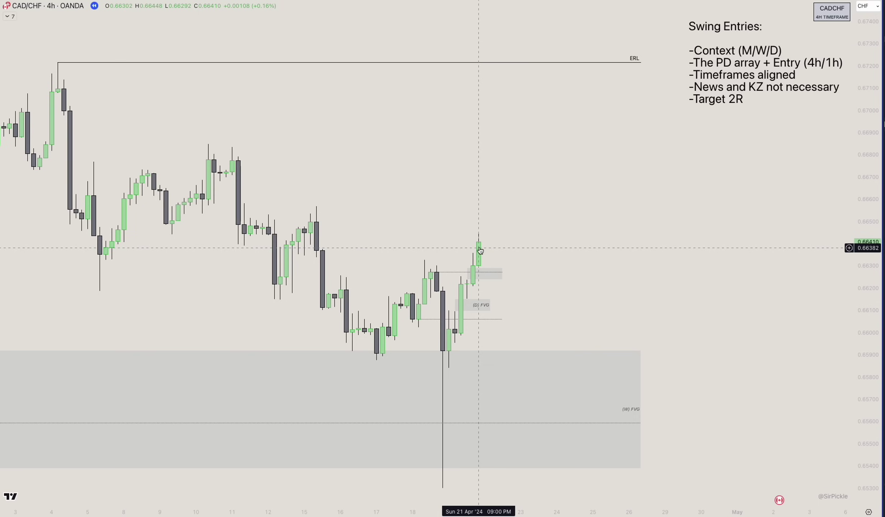
click(500, 275)
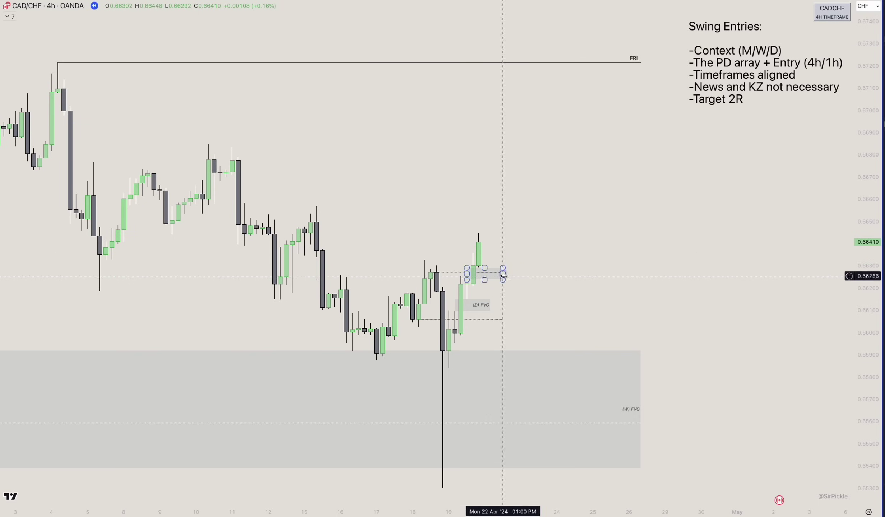
right_click(503, 276)
mouse_move(535, 285)
click(616, 418)
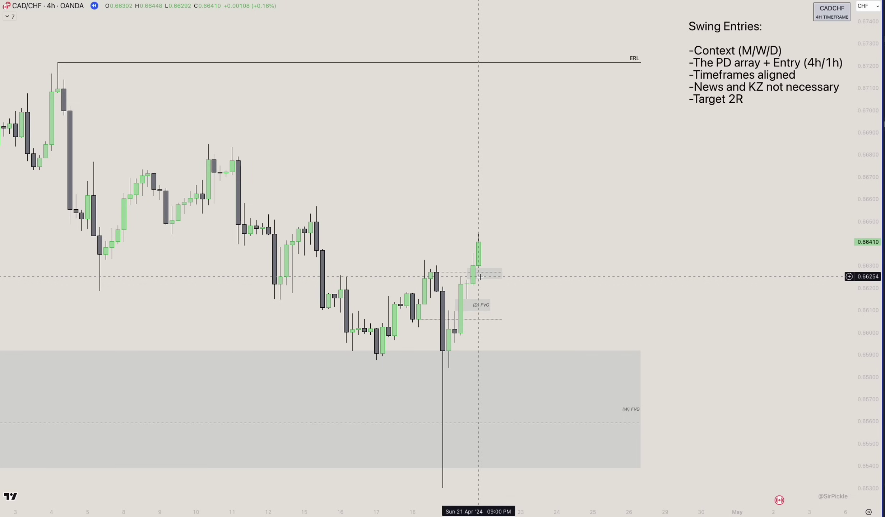
Place a long position entered at 0.66273 on 23 April 01:00, try its stop at 0.65920, and set the stop at 0.65999.
click(521, 272)
drag(520, 357, 460, 334)
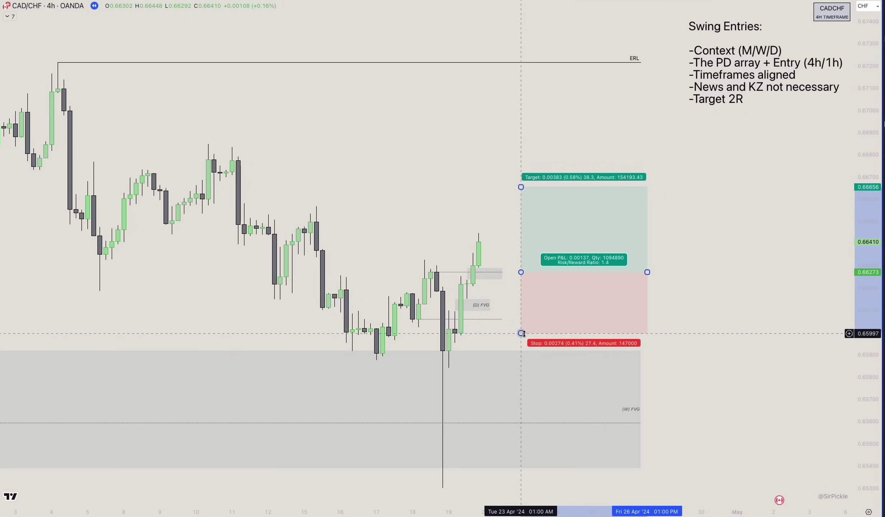
drag(521, 333, 445, 350)
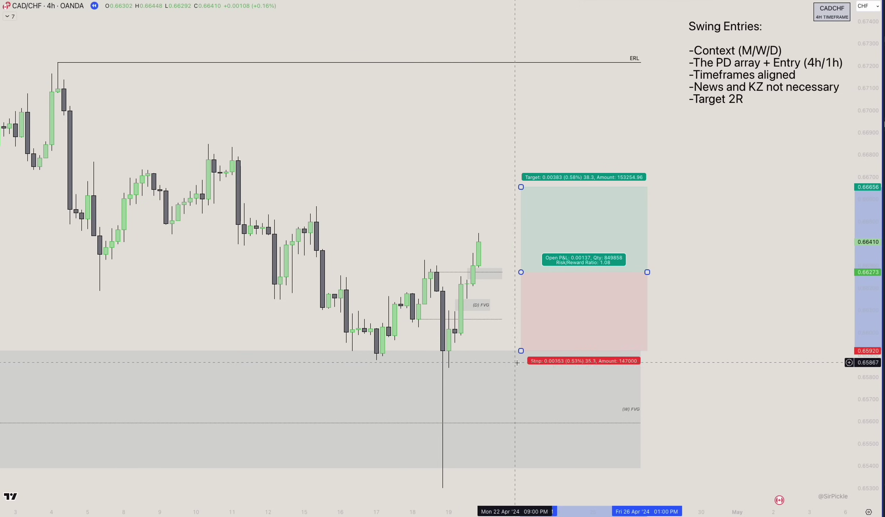
drag(521, 351, 461, 334)
click(464, 340)
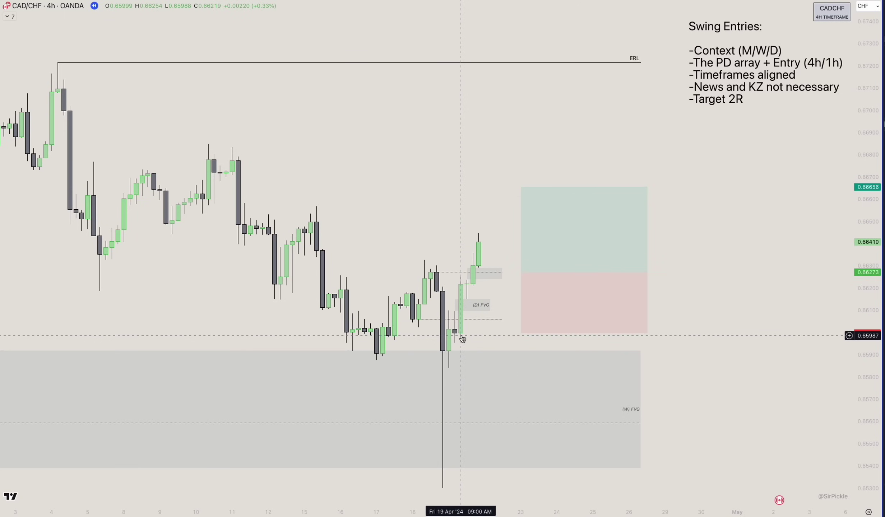
Raise the long position's target to 0.66822 for a risk/reward ratio of 2.
click(521, 187)
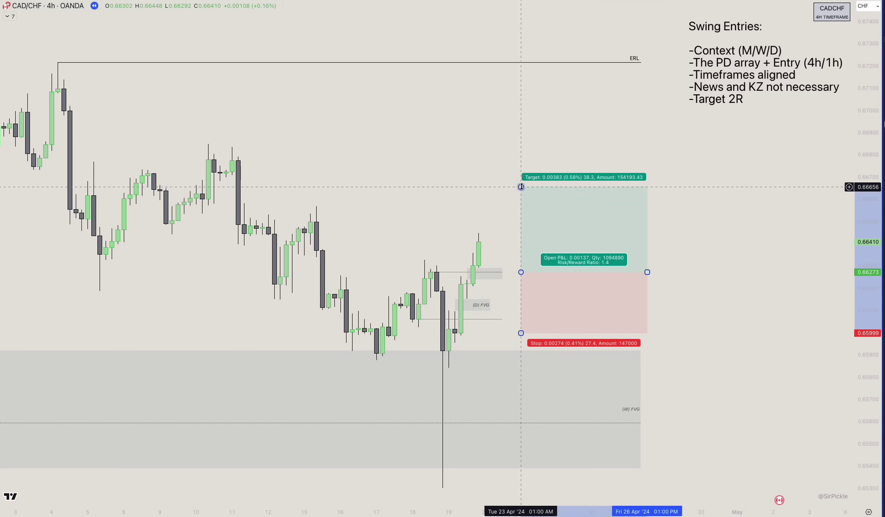
drag(521, 187, 526, 151)
click(491, 166)
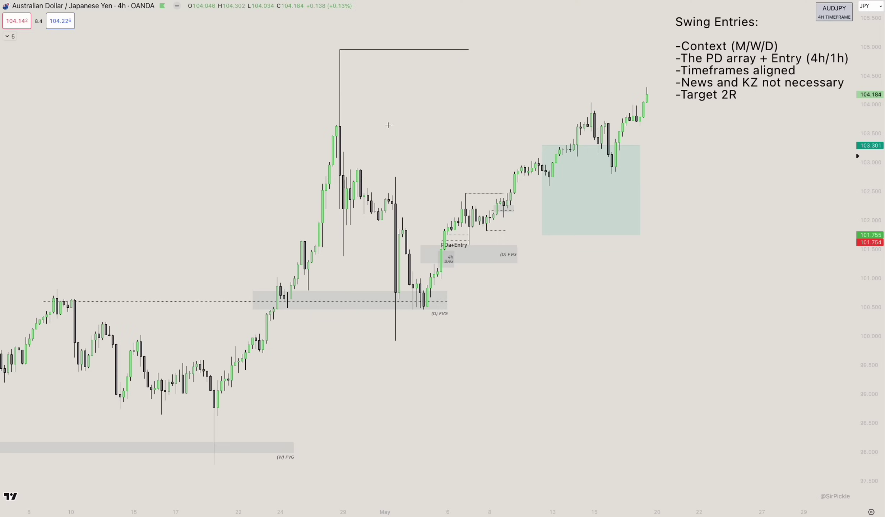
Examine the AUDJPY 4-hour chart around the PDa+Entry area and return to the CADCHF 4-hour gap for comparison.
scroll(506, 249, up, 5)
scroll(467, 241, left, 3)
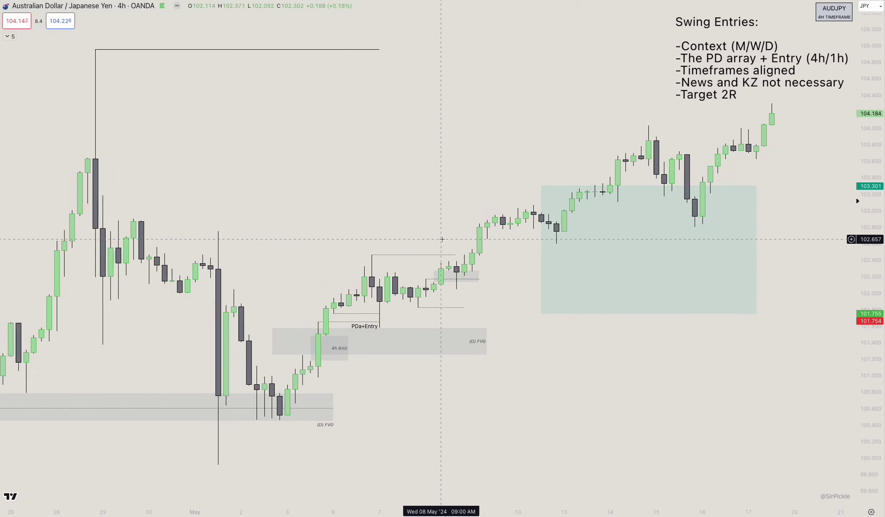
scroll(442, 239, down, 2)
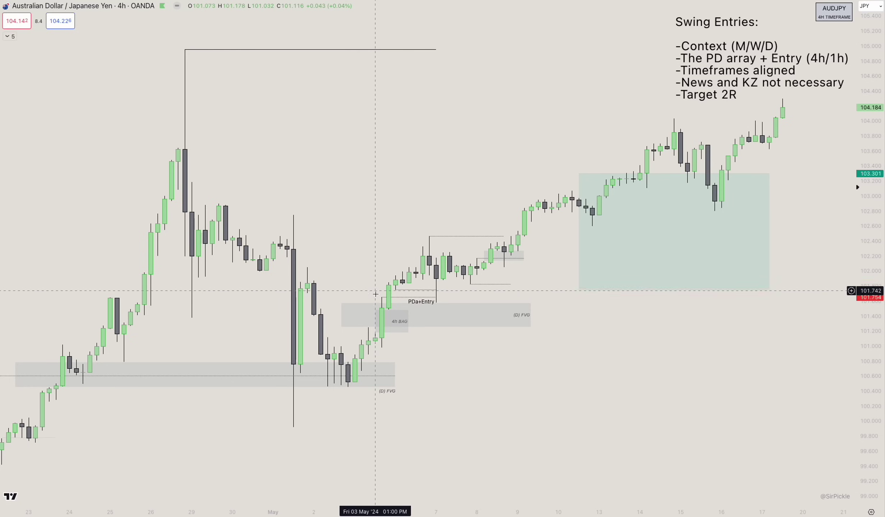
scroll(393, 291, up, 2)
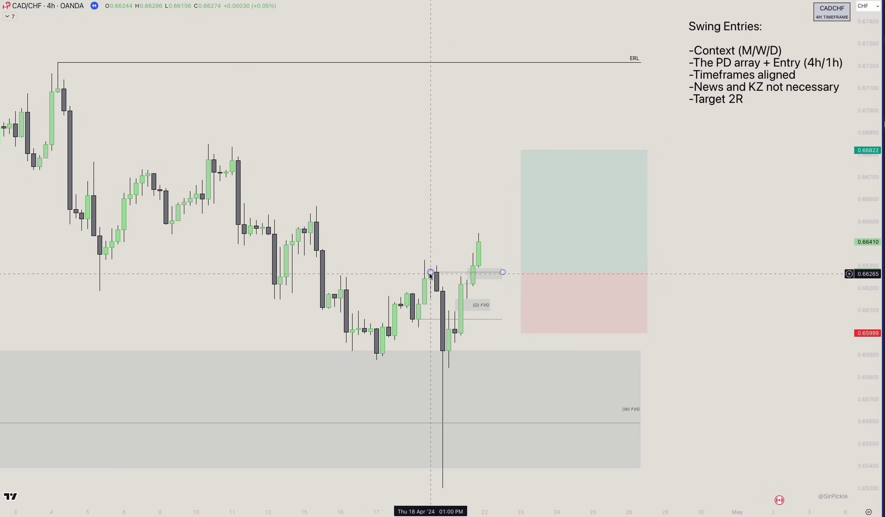
scroll(467, 275, left, 2)
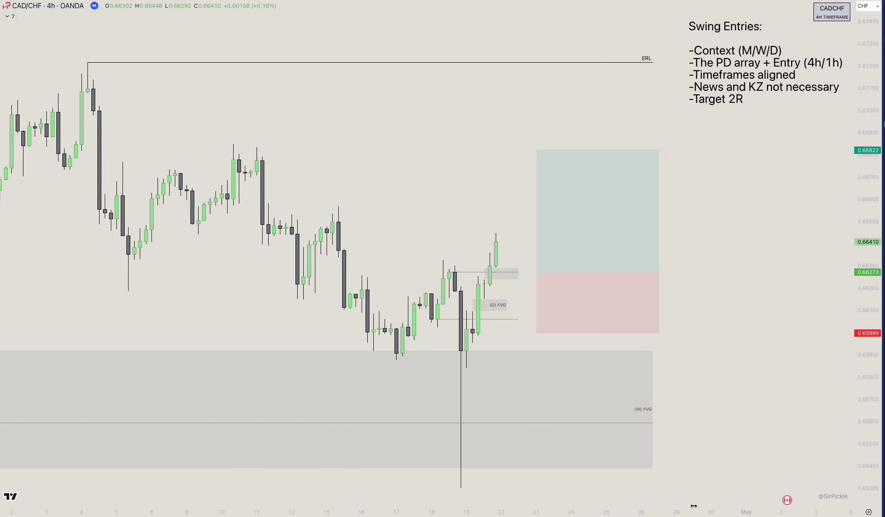
click(518, 273)
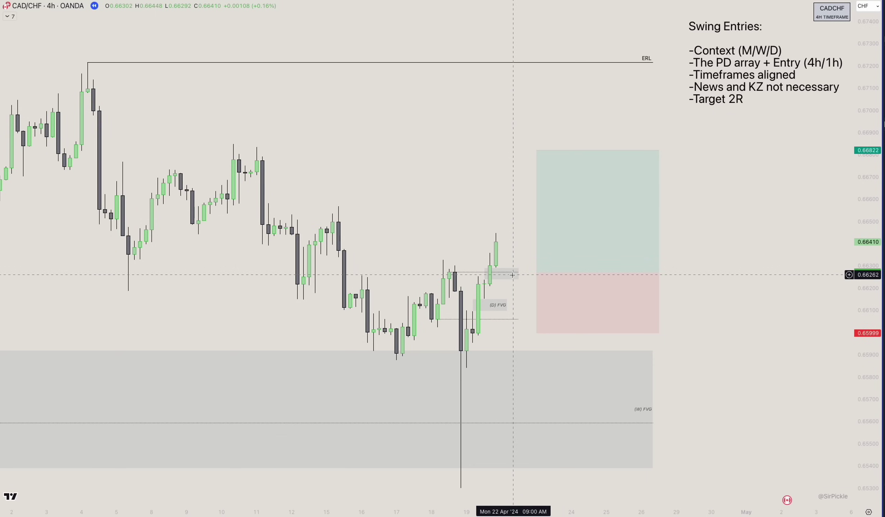
Advance the CADCHF 4-hour replay candle by candle to 24 April 05:00.
scroll(491, 261, down, 1)
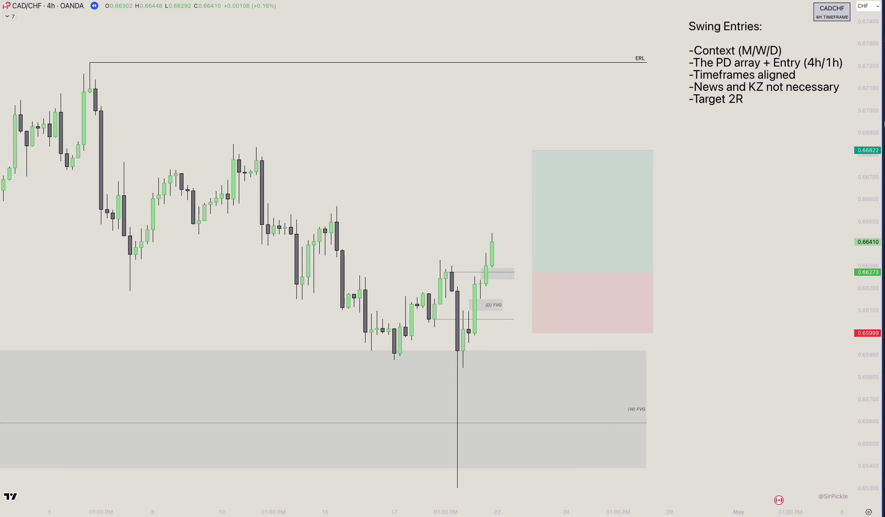
key(shift+Right)
key(shift+Right)
key(shift+Right)
key(shift+Right)
key(shift+Right)
key(shift+Right)
key(shift+Right)
key(shift+Right)
key(shift+Right)
key(shift+Right)
key(shift+Right)
key(shift+Right)
key(shift+Right)
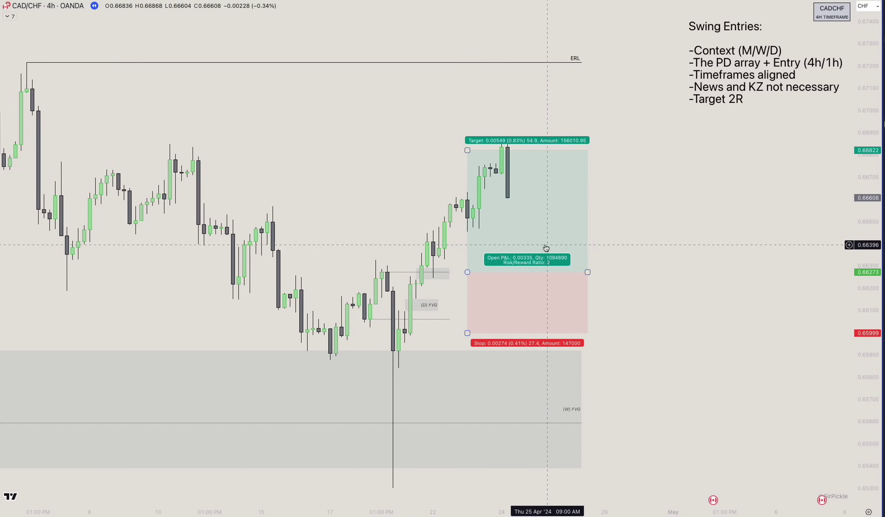
Draw a curved arrow from 0.65695 on 29 April 09:00 beside the weekly FVG up to the ERL level.
scroll(575, 177, down, 1)
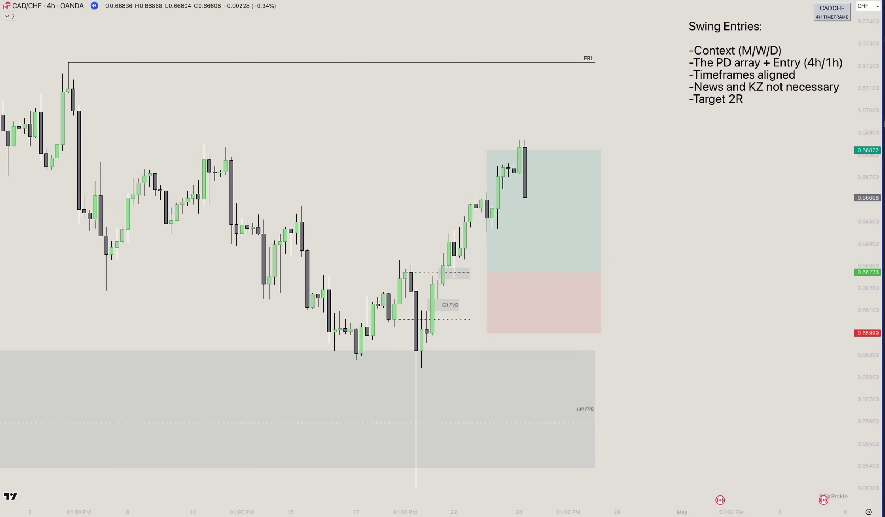
click(628, 400)
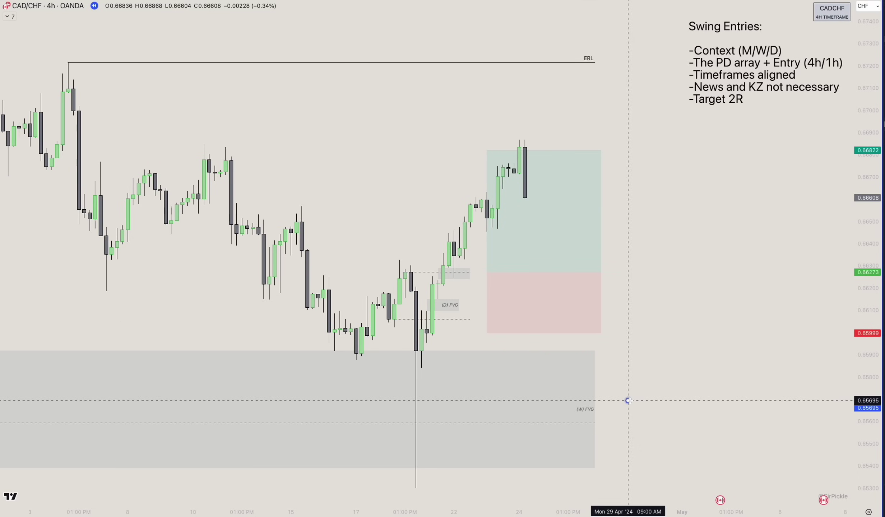
click(622, 63)
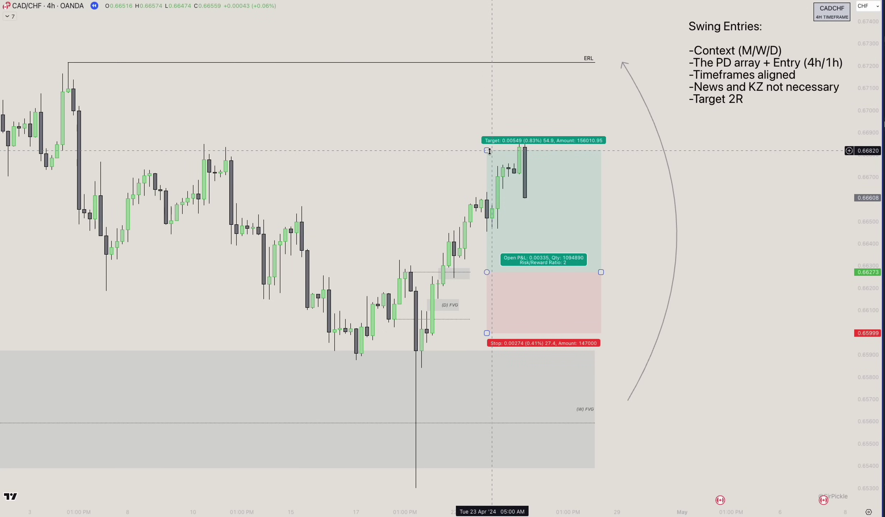
Try the long position's target at the ERL level of 0.67217, and return it to 0.66822.
drag(495, 150, 495, 62)
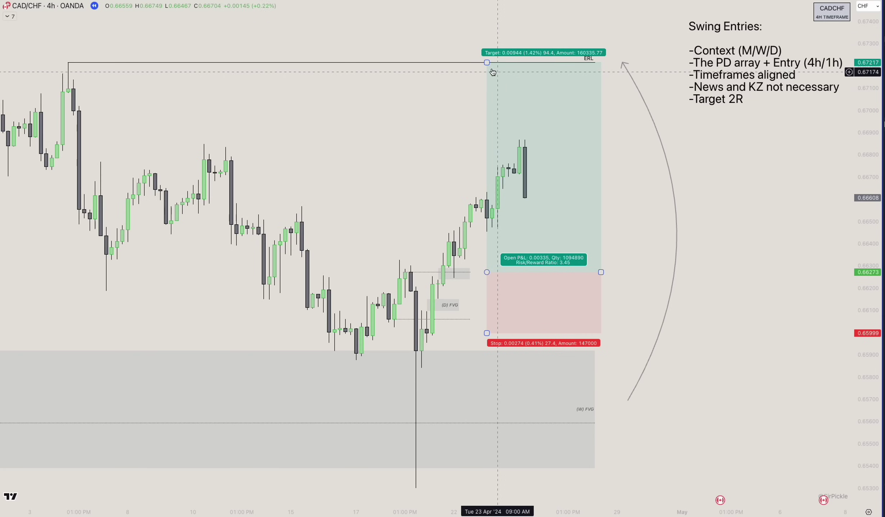
drag(487, 62, 473, 150)
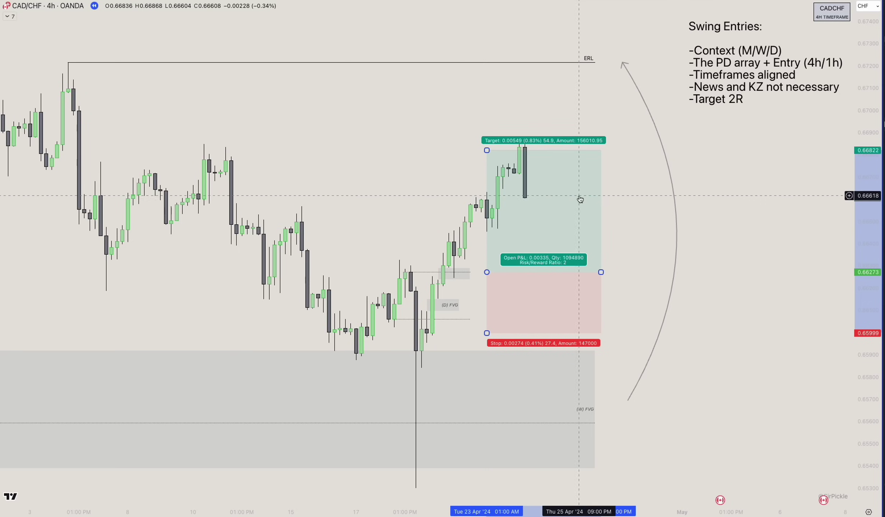
click(632, 250)
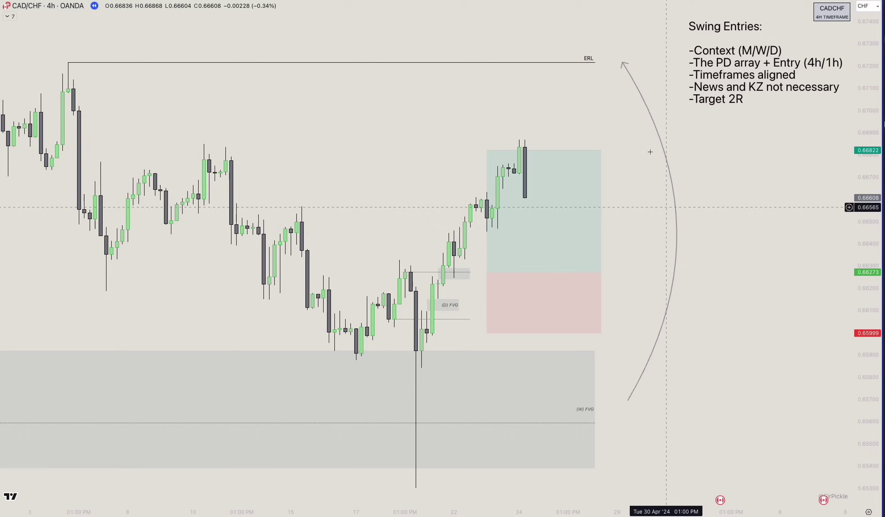
Advance the CADCHF 4-hour replay into May and exit replay to show the full price history.
scroll(581, 206, down, 1)
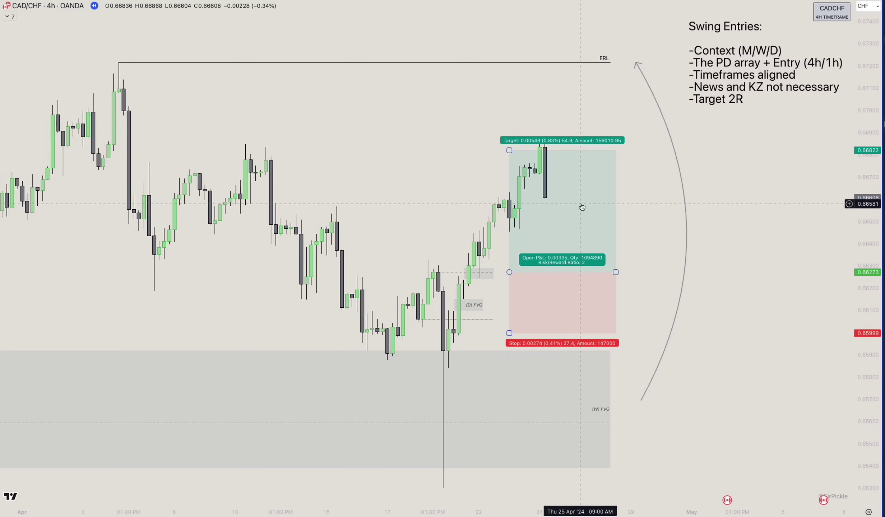
drag(559, 227, 523, 270)
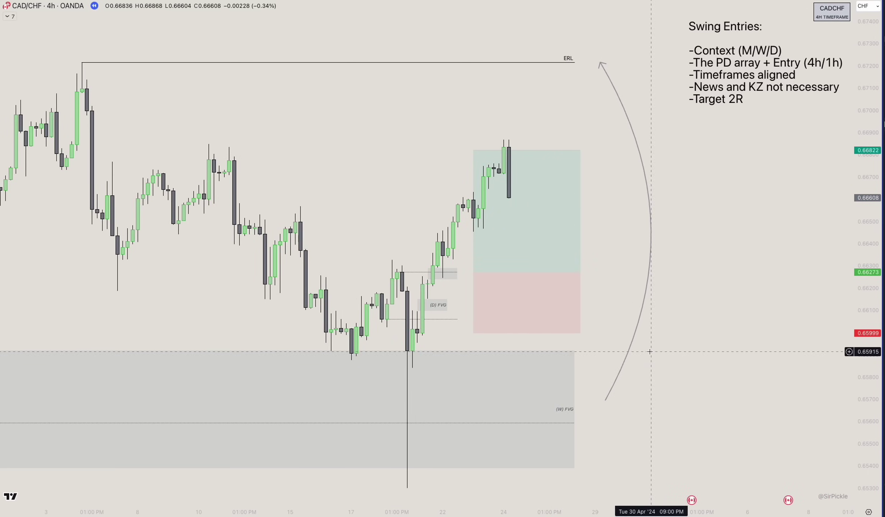
scroll(650, 352, down, 1)
scroll(681, 341, down, 1)
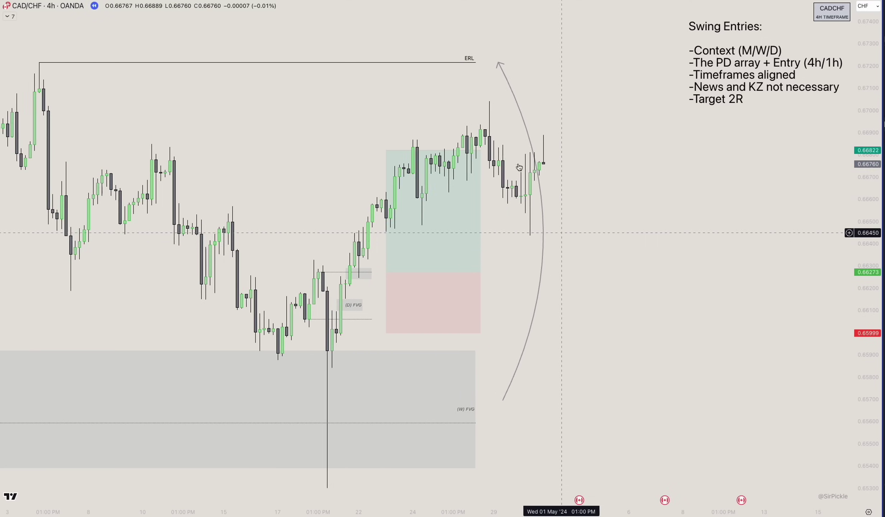
scroll(579, 157, down, 3)
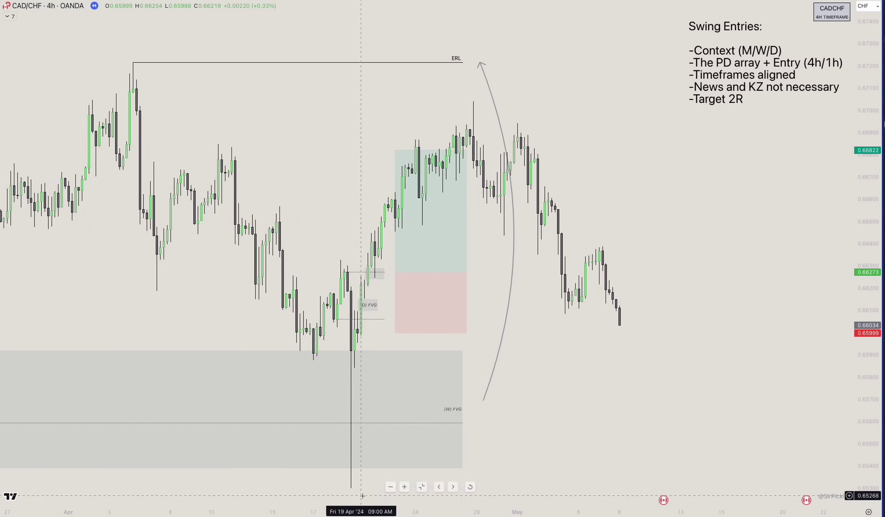
scroll(469, 322, left, 5)
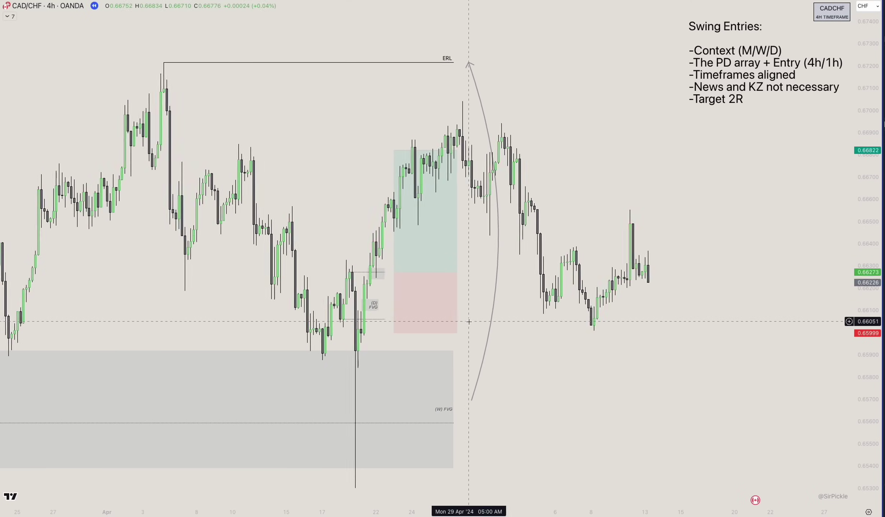
scroll(498, 271, left, 4)
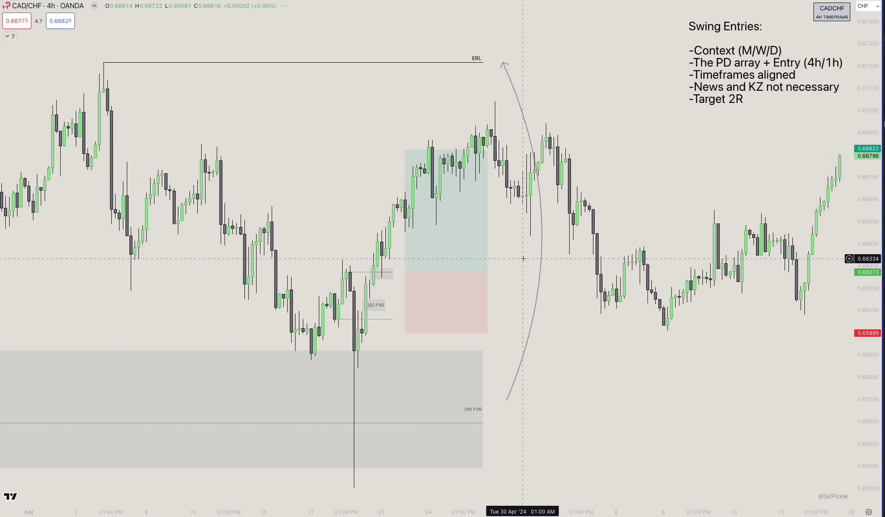
scroll(500, 241, left, 3)
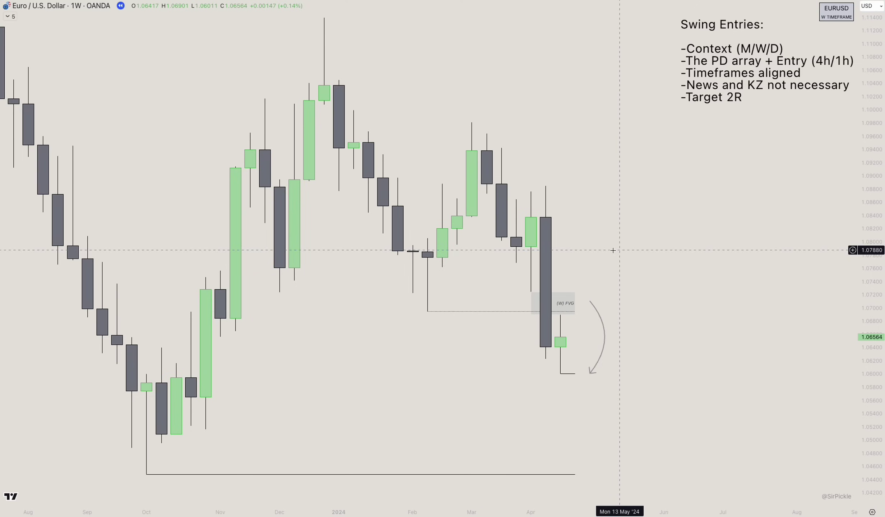
Switch to the EURUSD chart and set it to the monthly timeframe.
scroll(585, 135, up, 3)
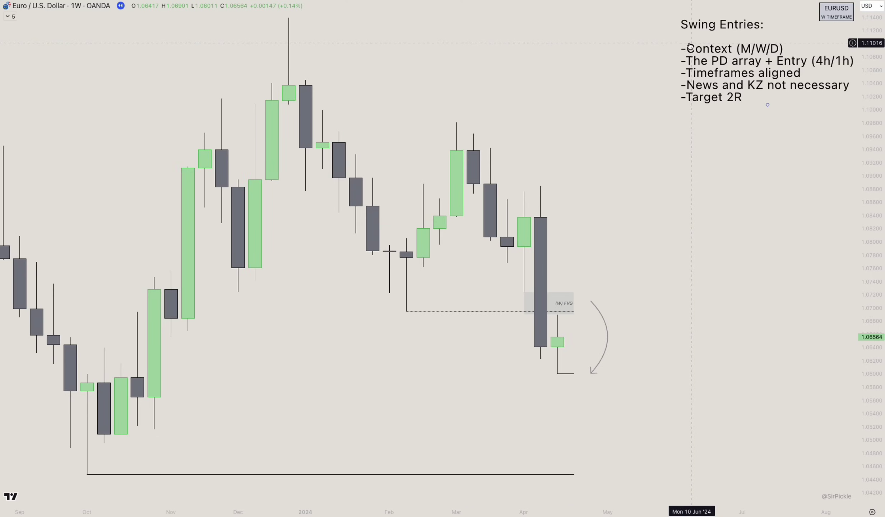
text(1M)
key(Return)
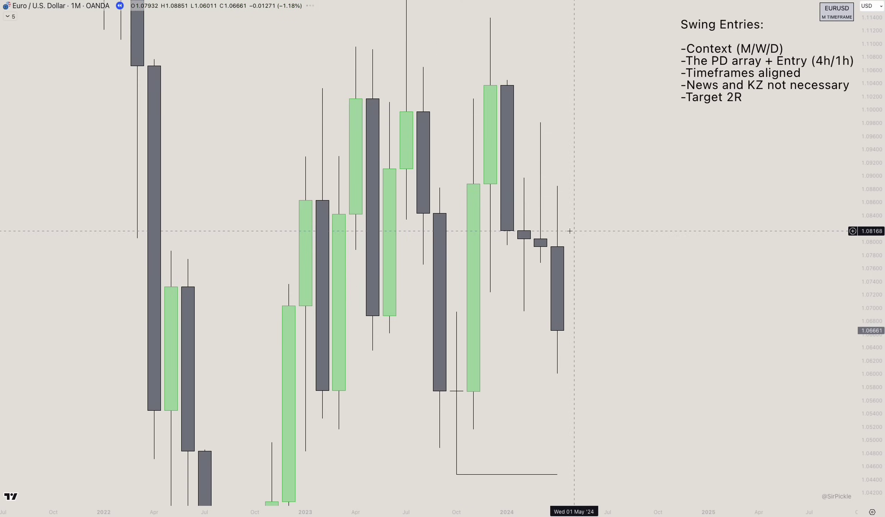
scroll(569, 233, up, 2)
scroll(631, 246, up, 1)
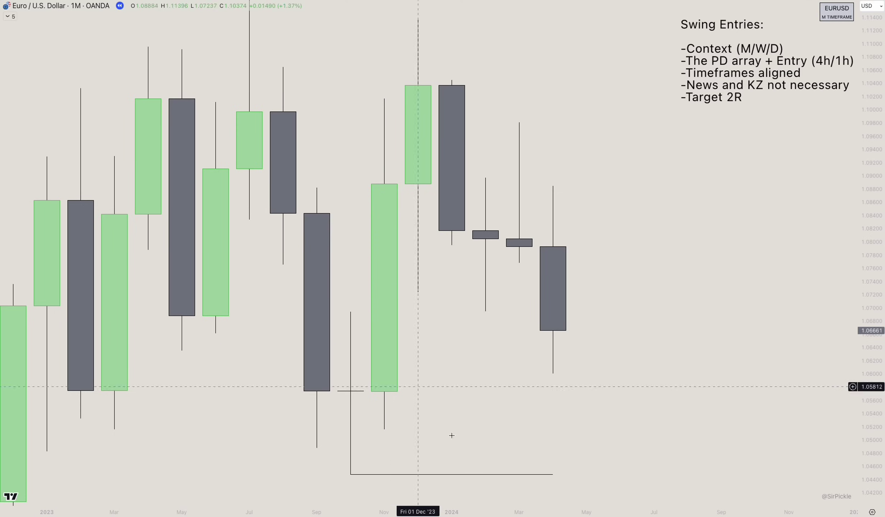
Box the monthly gap from the October 2023 high at 1.06946 up to the December 2023 low, and delete the box.
click(351, 312)
click(621, 293)
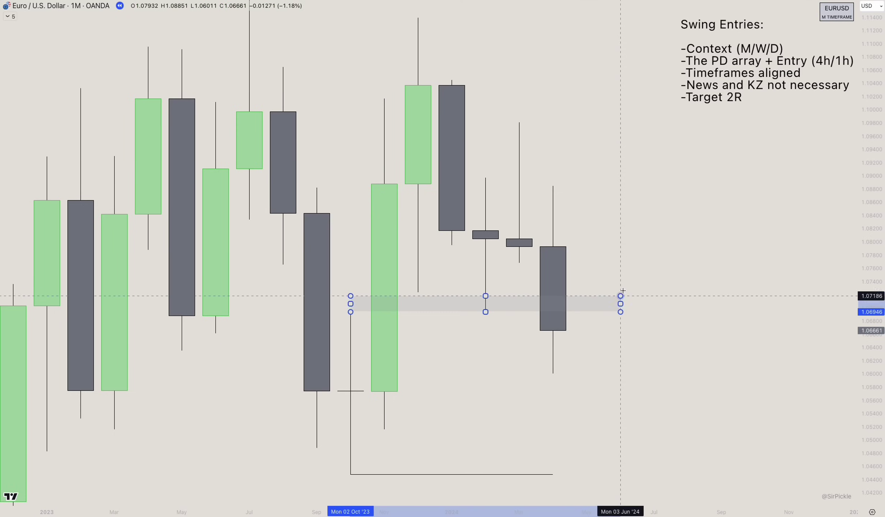
key(Delete)
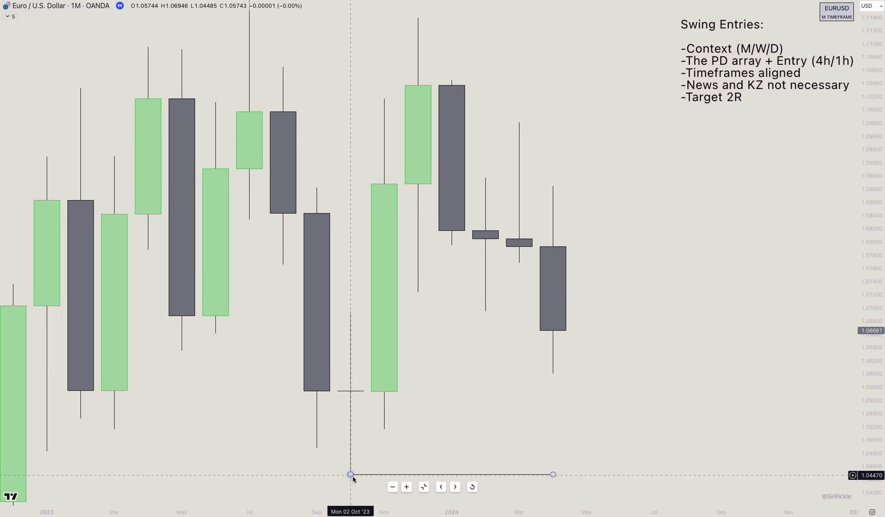
Return EURUSD to the weekly timeframe, and go down to the 4-hour chart around the weekly FVG and ERL line.
click(142, 1)
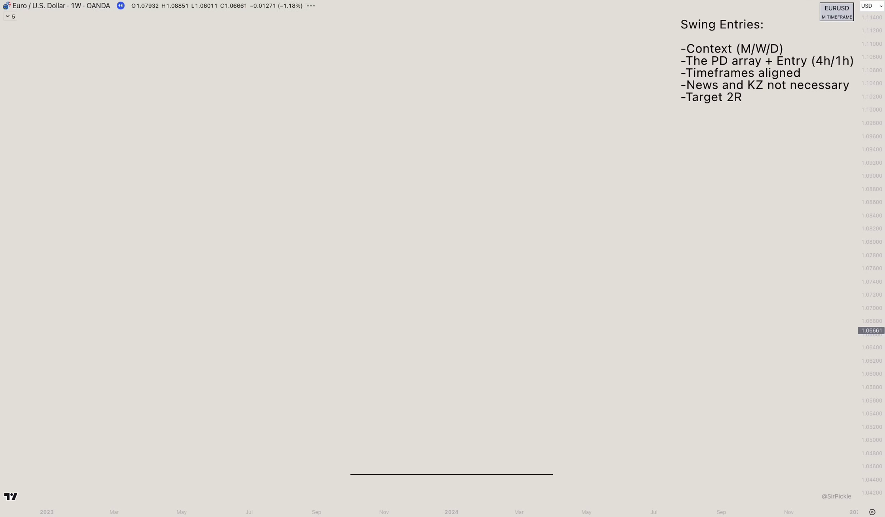
scroll(562, 231, down, 5)
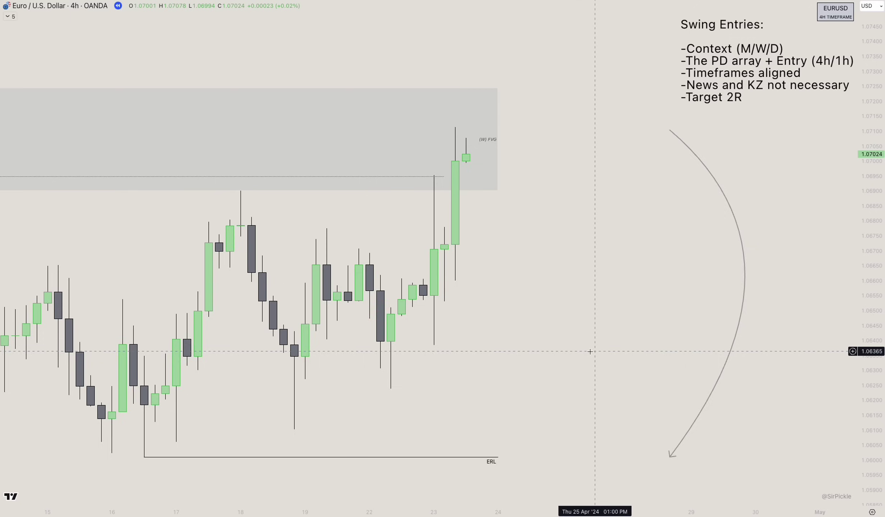
scroll(593, 352, left, 2)
scroll(598, 353, up, 2)
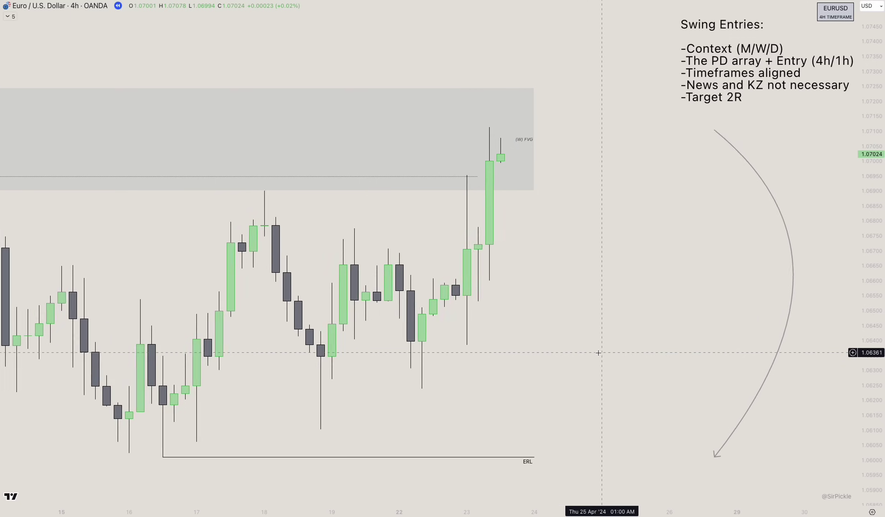
Advance the EURUSD 4-hour replay four candles, to Wednesday 24 April.
scroll(598, 353, up, 2)
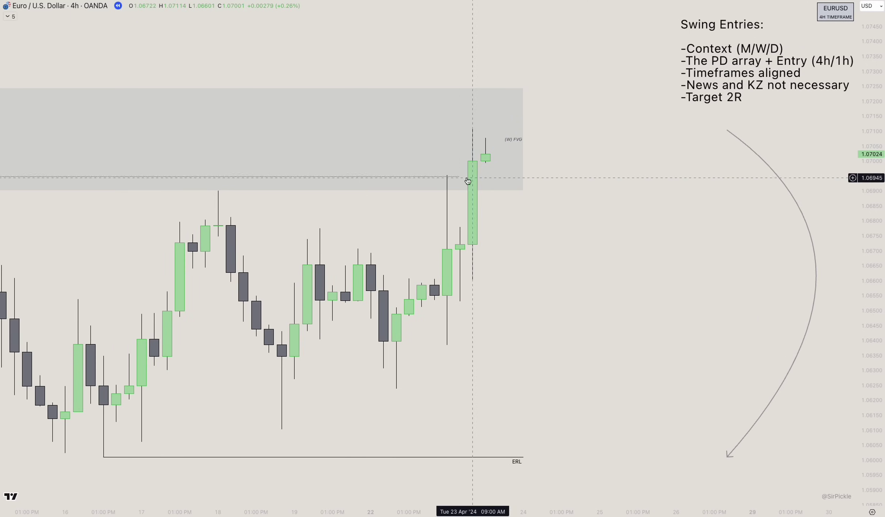
scroll(563, 253, up, 4)
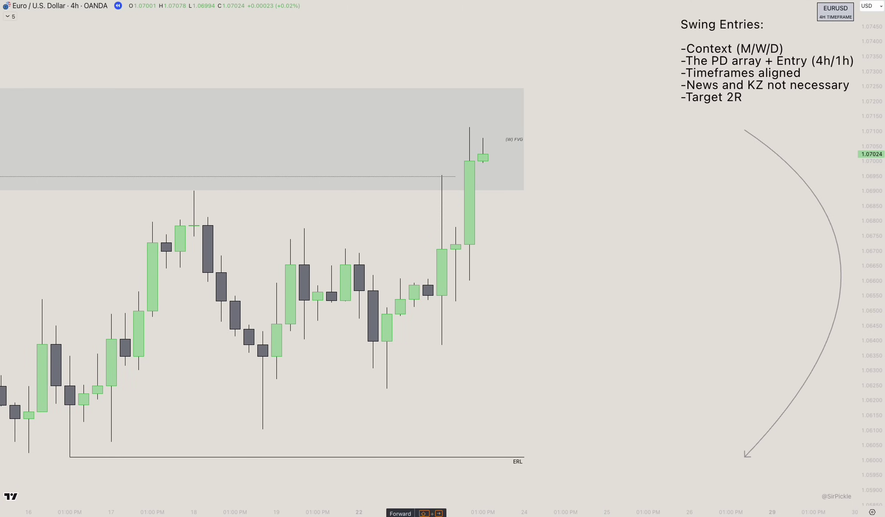
key(shift+Right)
key(shift+Right)
key(shift+Right)
key(shift+Right)
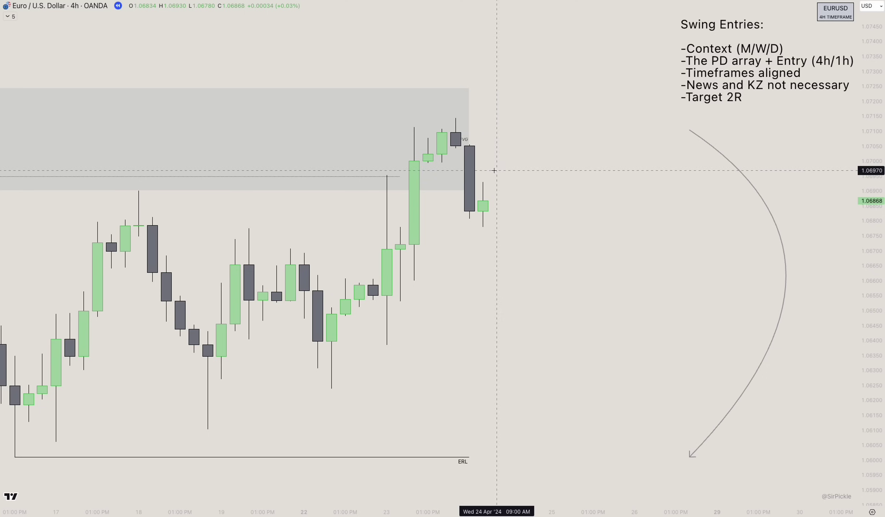
Box the 4-hour gap below the April 23 high from 1.07043 to 1.06930 and apply the 4h FVG template.
mouse_move(457, 151)
mouse_down()
mouse_move(483, 182)
mouse_move(510, 165)
mouse_up()
right_click(511, 166)
mouse_move(547, 175)
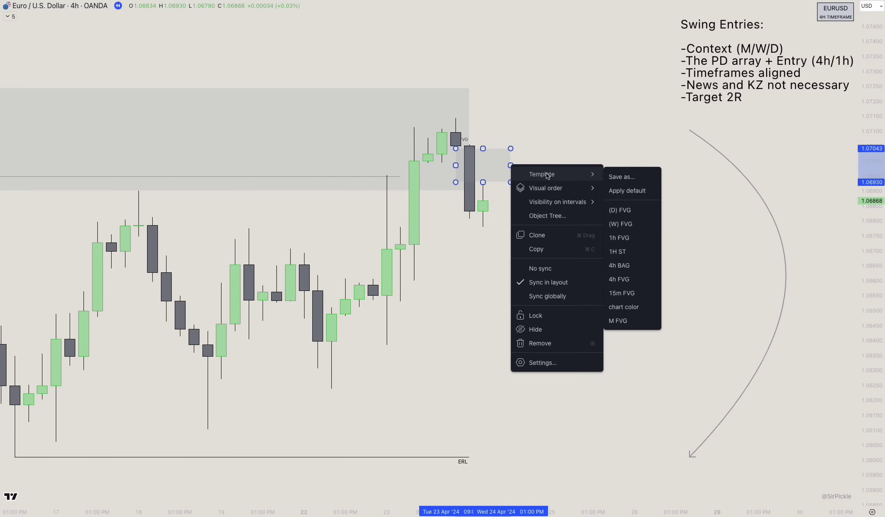
click(619, 279)
Extend the weekly FVG box forward in time so it ends level with the 4h FVG box.
click(467, 140)
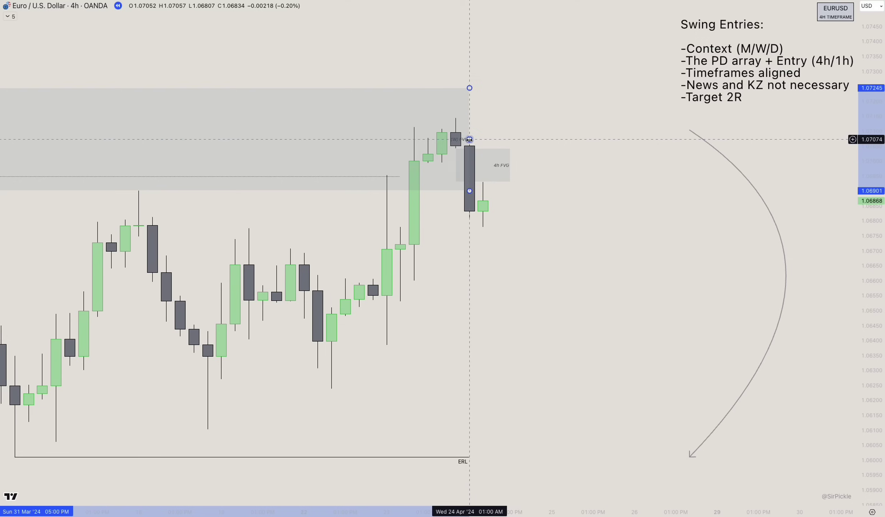
drag(469, 140, 510, 140)
click(550, 156)
scroll(561, 227, left, 3)
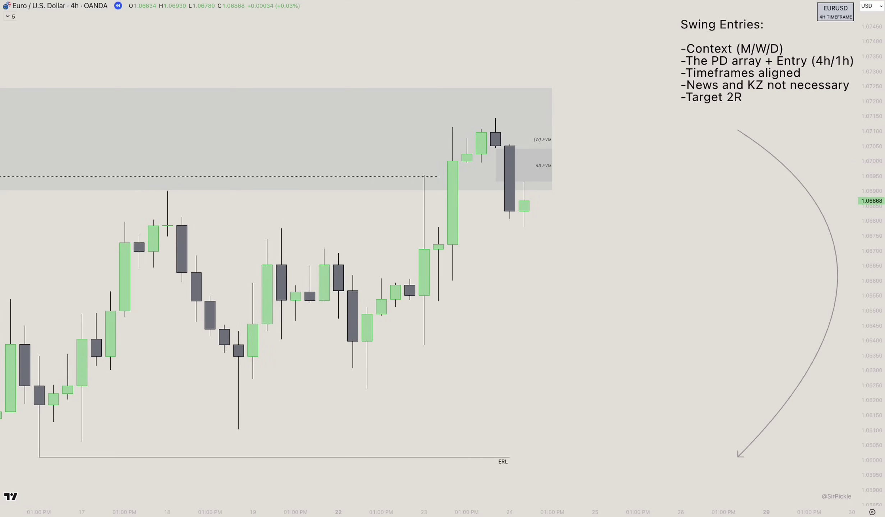
Place a short position with entry at 1.06930, stop at 1.07097 and target at 1.06589, and shift it ahead of the latest candle.
click(524, 182)
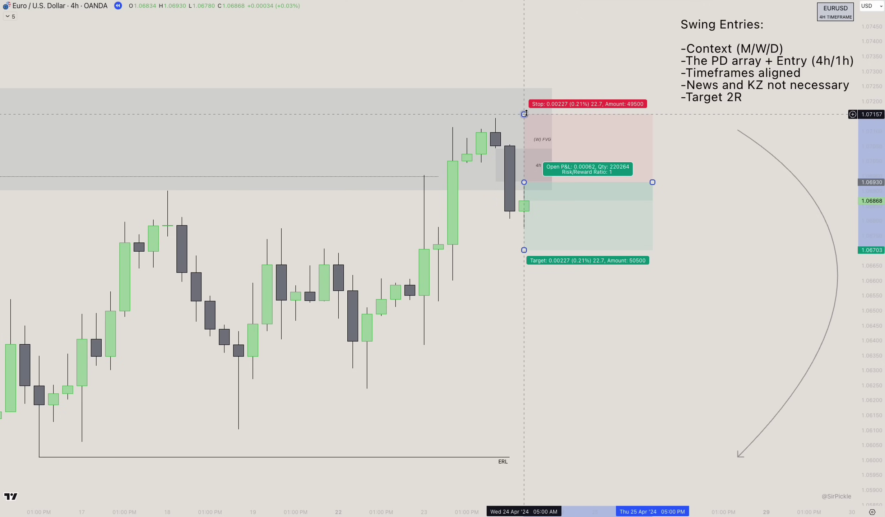
drag(524, 113, 494, 129)
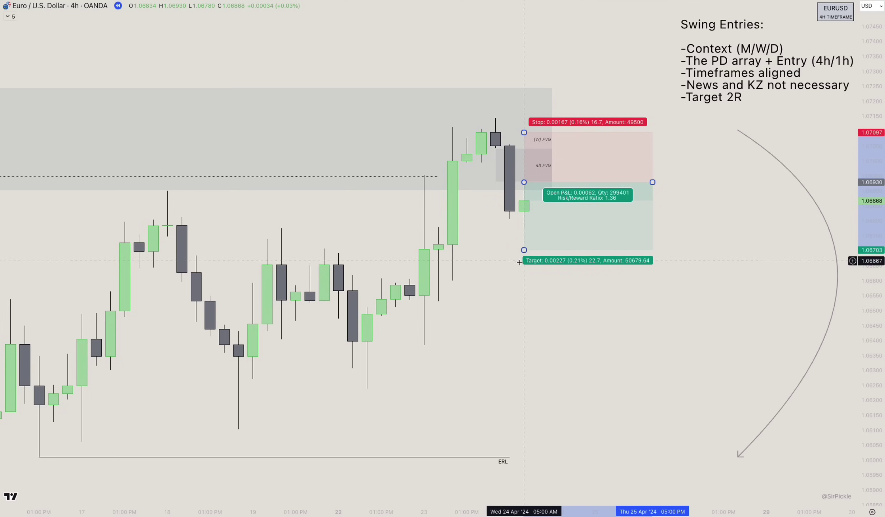
drag(525, 250, 523, 283)
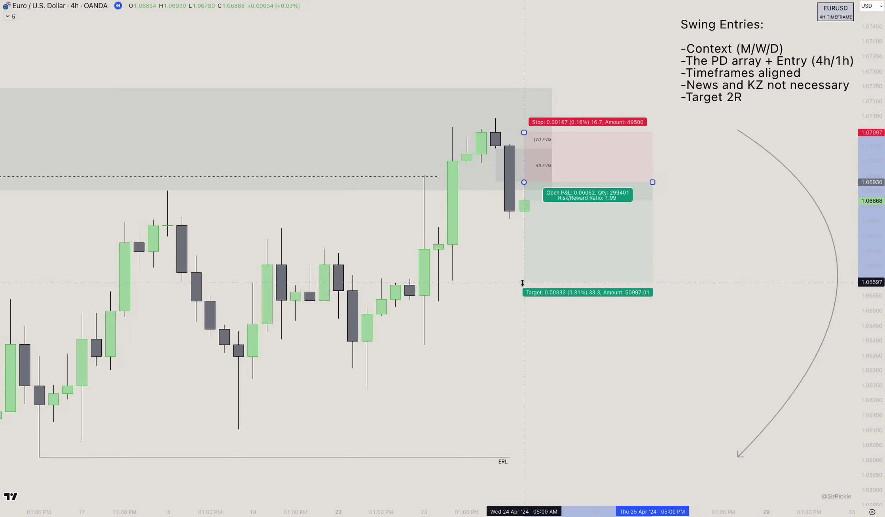
drag(567, 259, 653, 262)
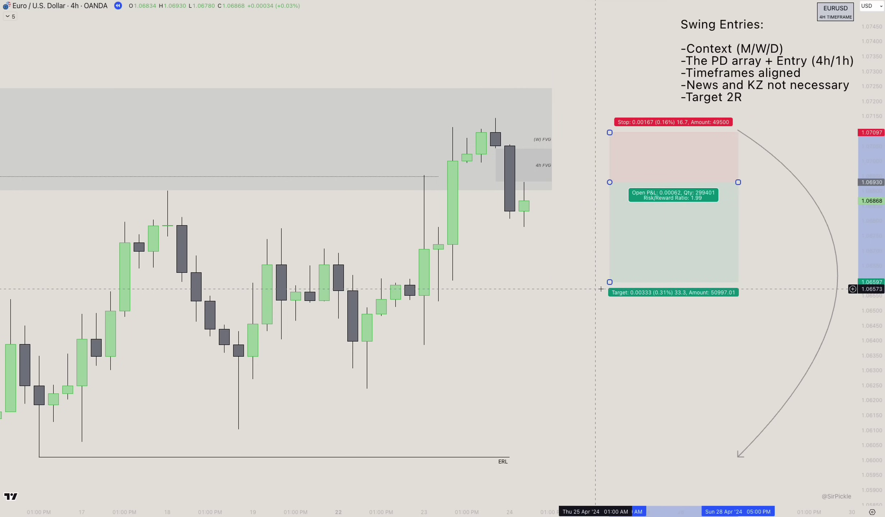
drag(610, 282, 610, 284)
scroll(609, 284, down, 1)
click(644, 396)
scroll(636, 397, down, 1)
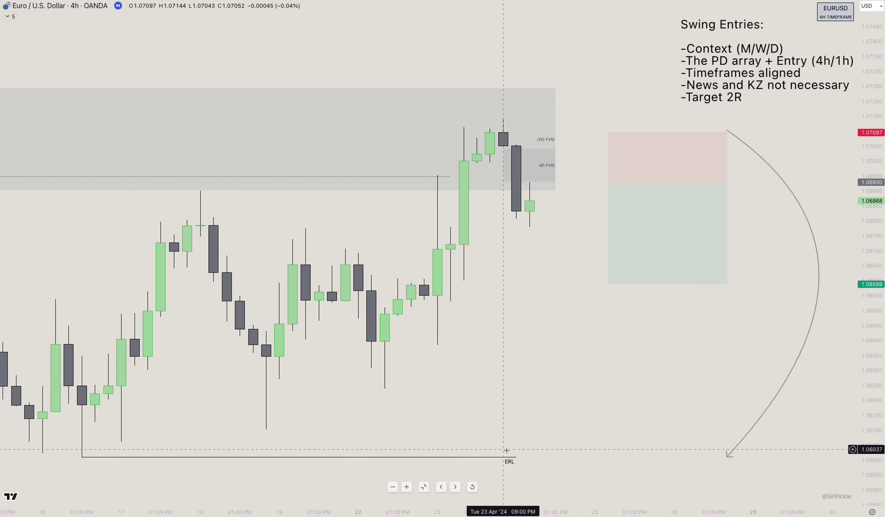
Advance the 4-hour replay from 24 April into 26 April to play out the short trade.
key(shift+Right)
key(shift+Right)
key(shift+Right)
key(shift+Right)
key(shift+Right)
key(shift+Right)
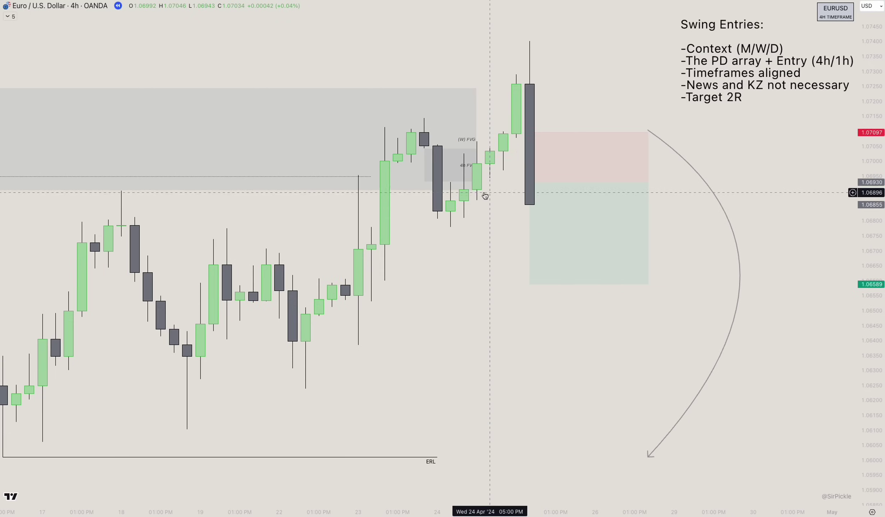
scroll(509, 263, down, 1)
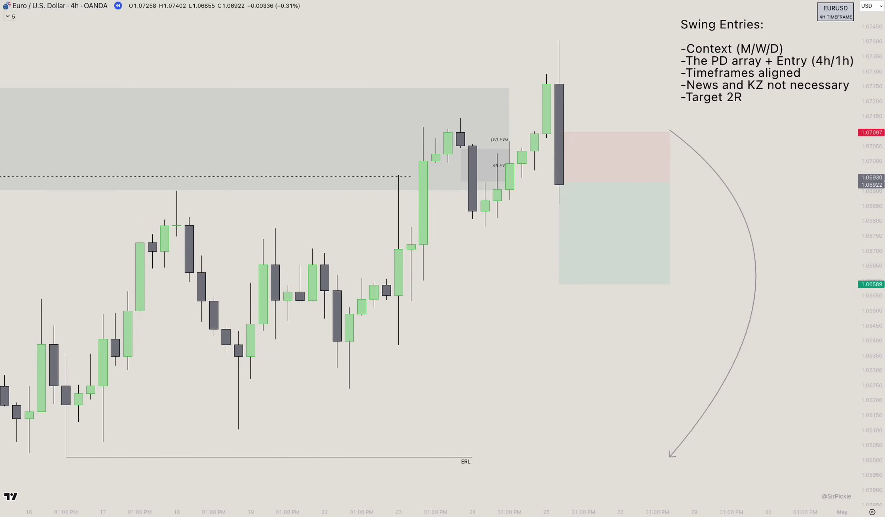
key(shift+Right)
key(shift+Right)
key(shift+Right)
key(shift+Right)
key(shift+Right)
key(shift+Right)
key(shift+Right)
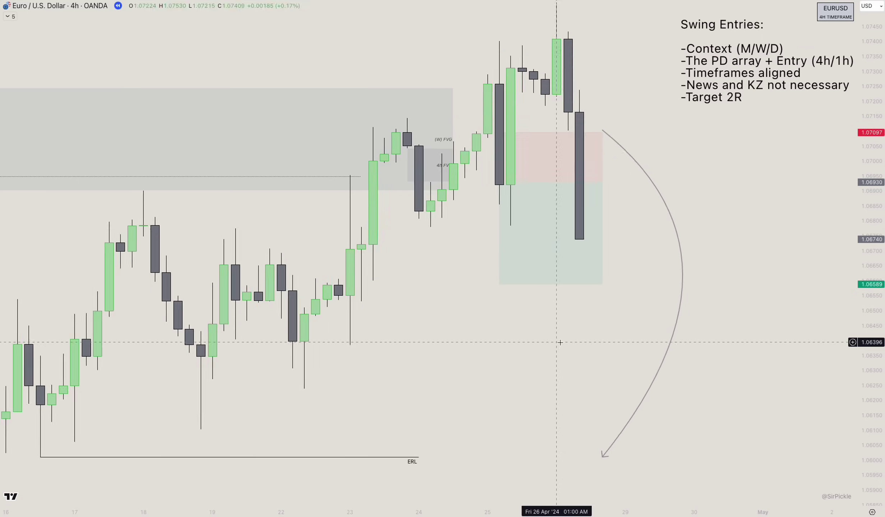
Continue the 4-hour replay into 29 April and delete the short position from the chart.
scroll(559, 343, down, 2)
key(shift+Right)
key(shift+Right)
key(shift+Right)
key(shift+Right)
key(shift+Right)
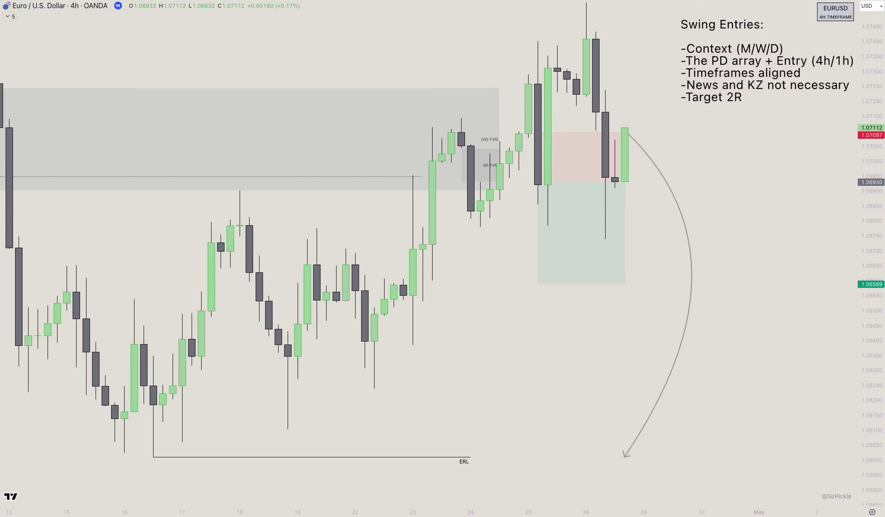
key(Delete)
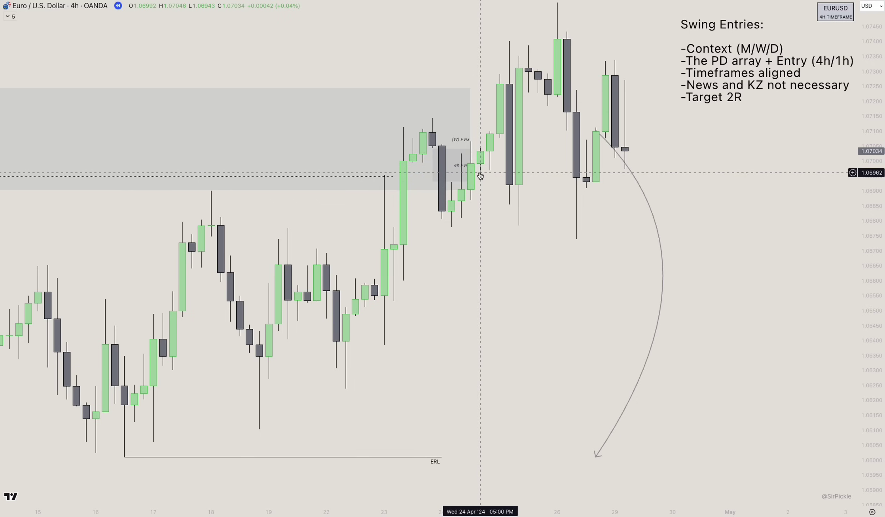
scroll(501, 287, up, 3)
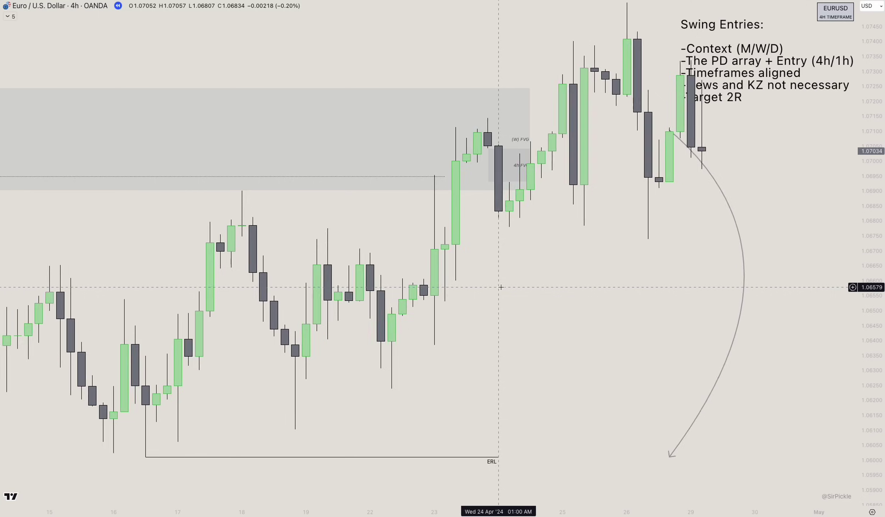
scroll(501, 287, up, 1)
scroll(518, 341, down, 2)
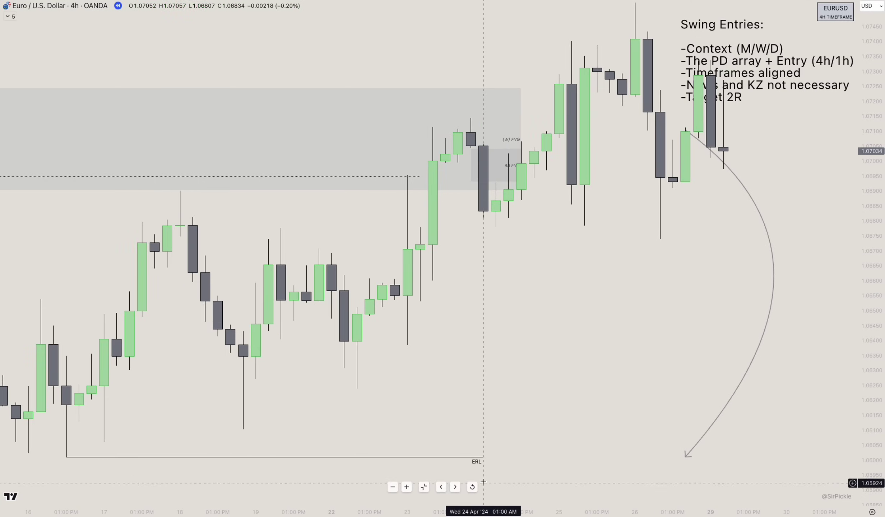